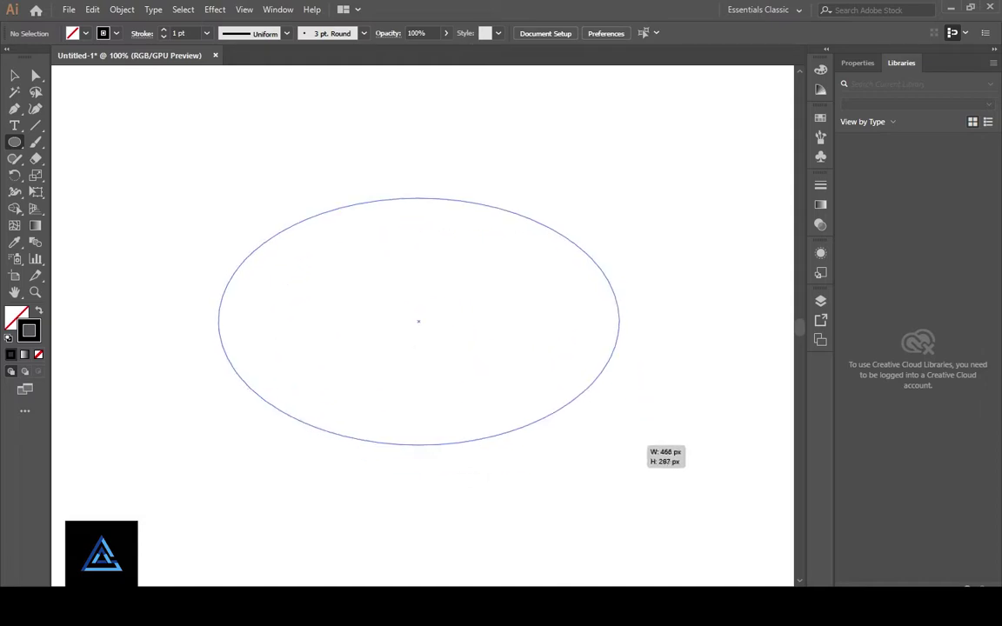
Draw the large bottom-bun oval and a smaller oval nested inside it
left_click_drag(218, 199, 617, 448)
key("a")
left_click(217, 322)
key("ctrl+shift+a")
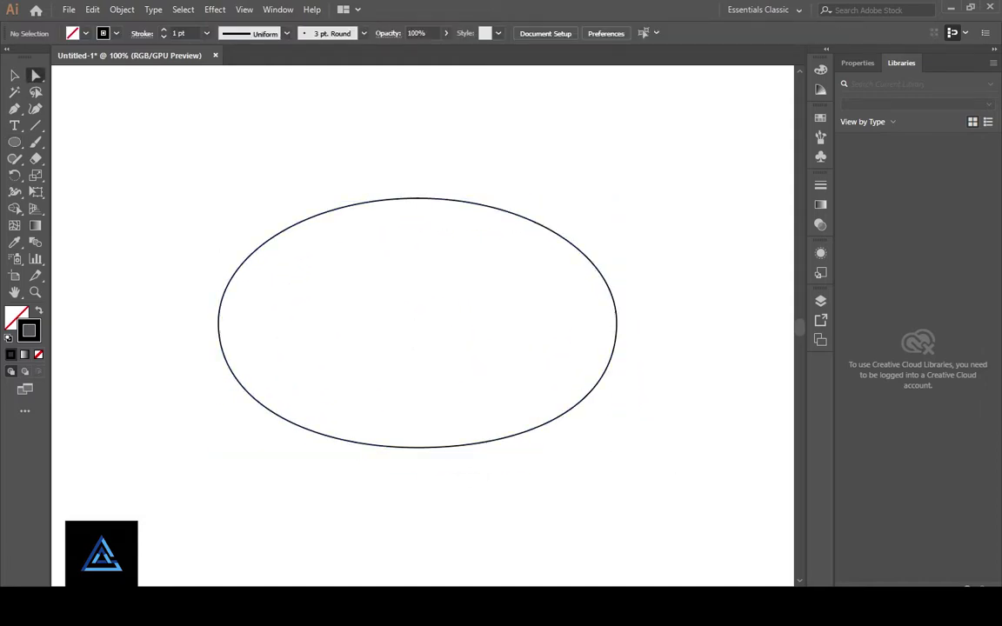
left_click_drag(246, 201, 588, 391)
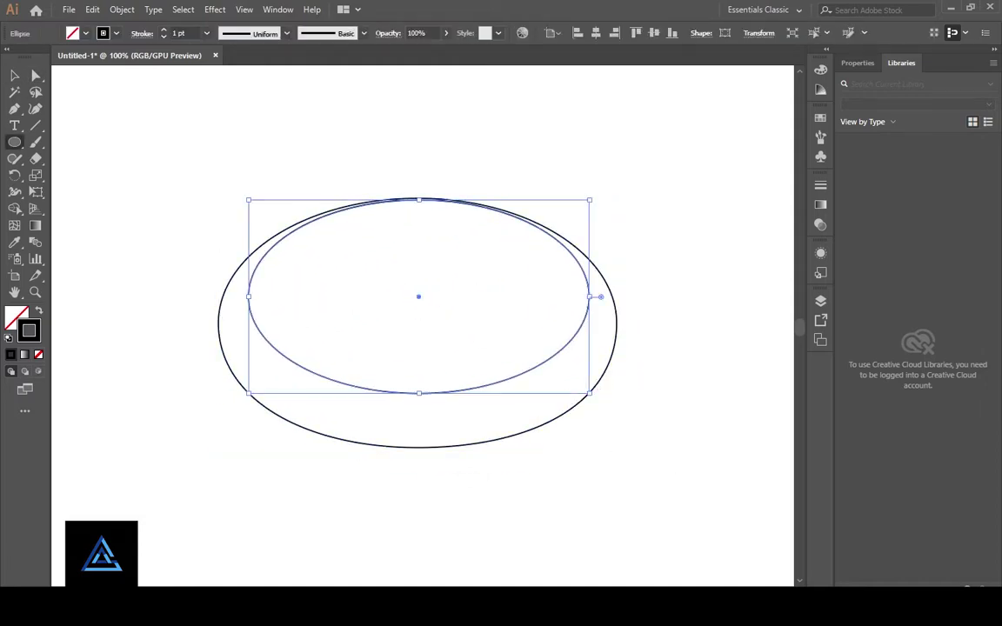
key("a")
left_click(249, 297)
key("ctrl+shift+a")
scroll(417, 348, "up", 2)
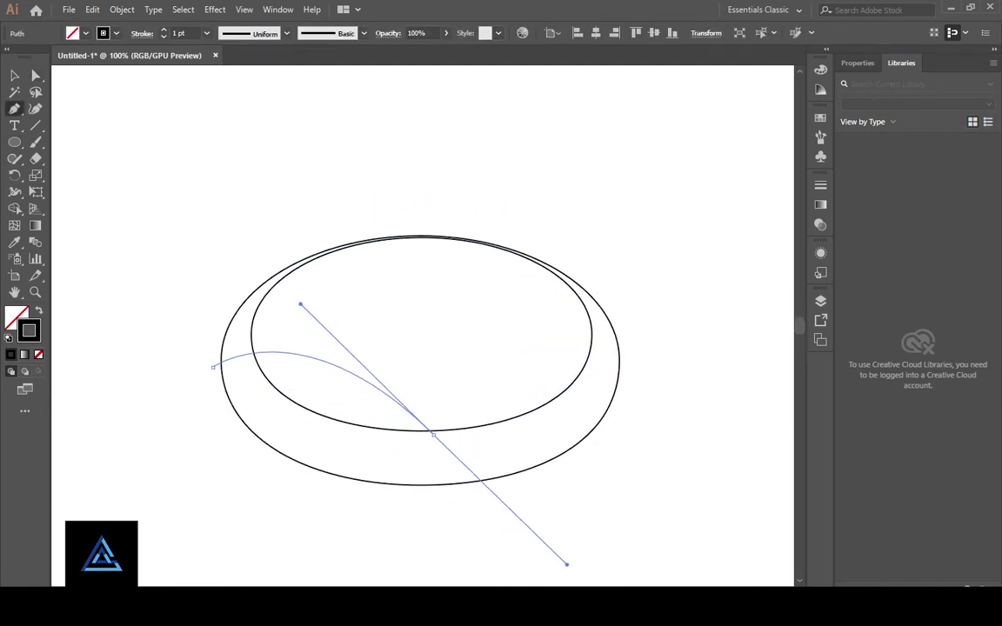
Pen-draw the pointed cheese slice and reshape its bottom point and right edge
left_click_drag(566, 564, 623, 371)
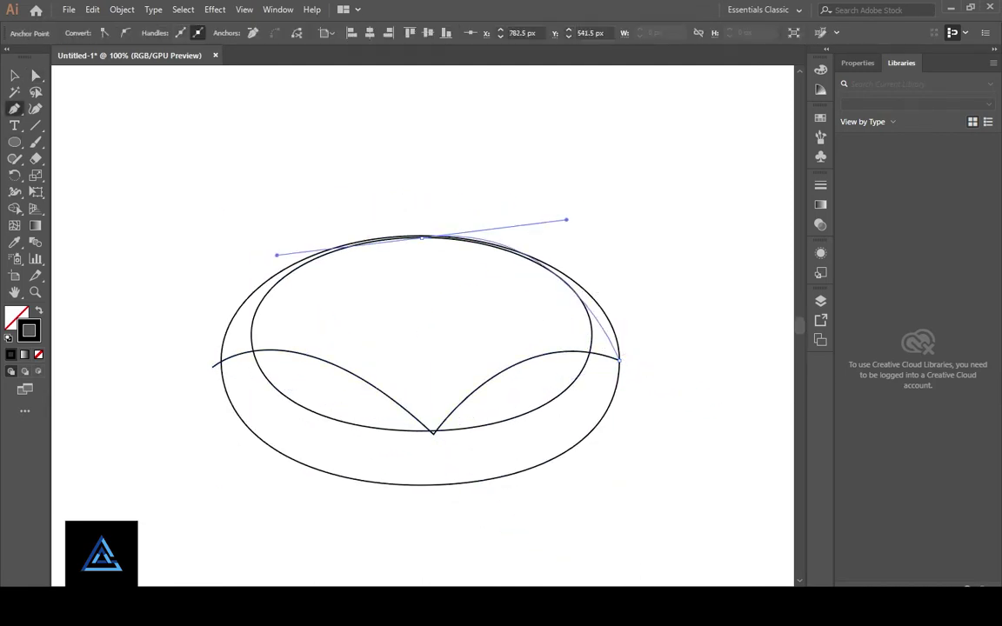
left_click_drag(566, 220, 598, 229)
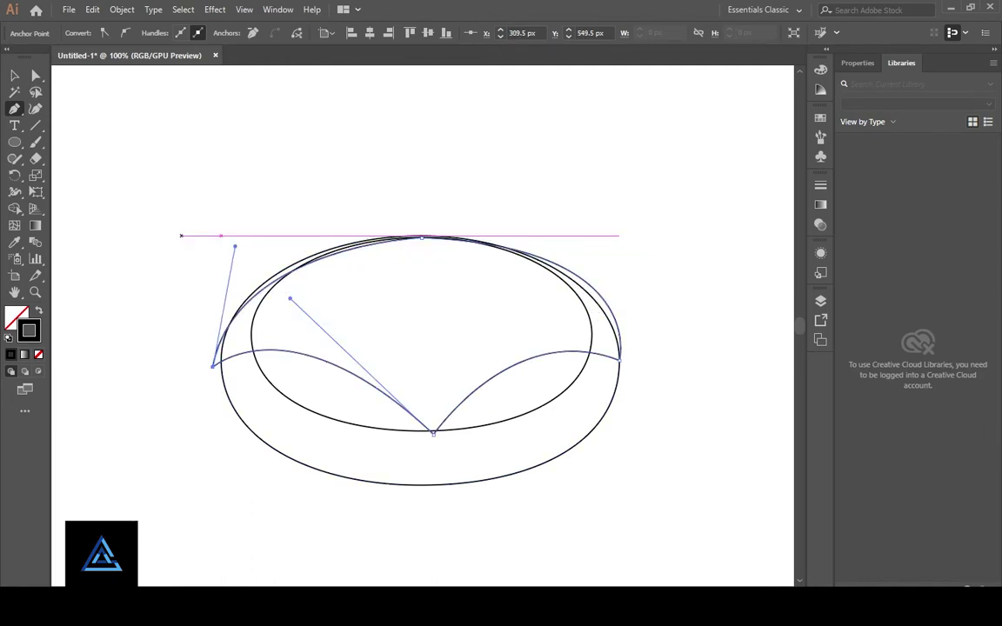
key("a")
left_click(431, 431)
scroll(546, 397, "up", 2)
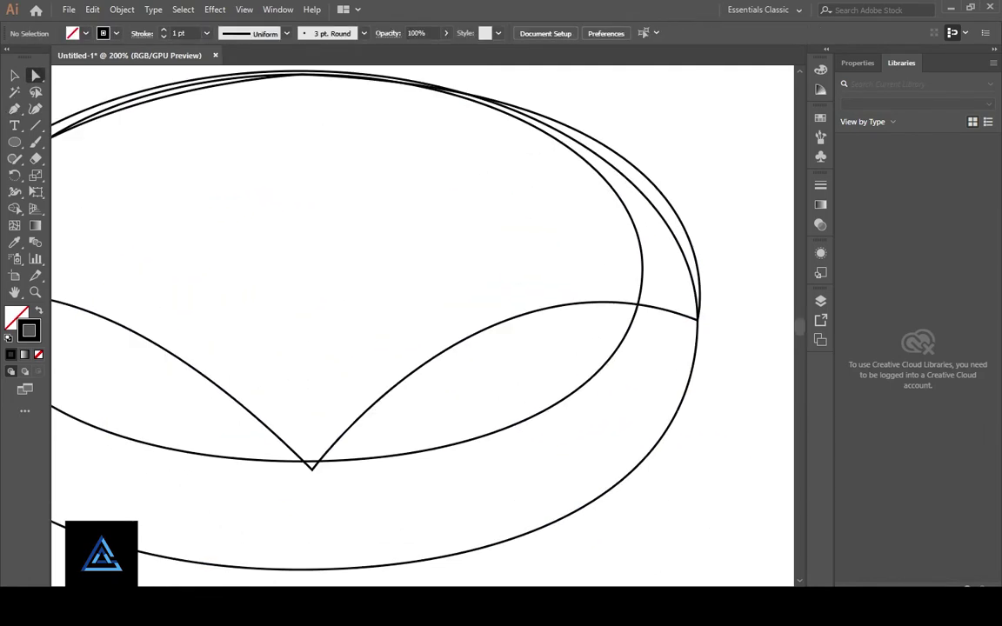
left_click(485, 230)
left_click_drag(692, 309, 701, 322)
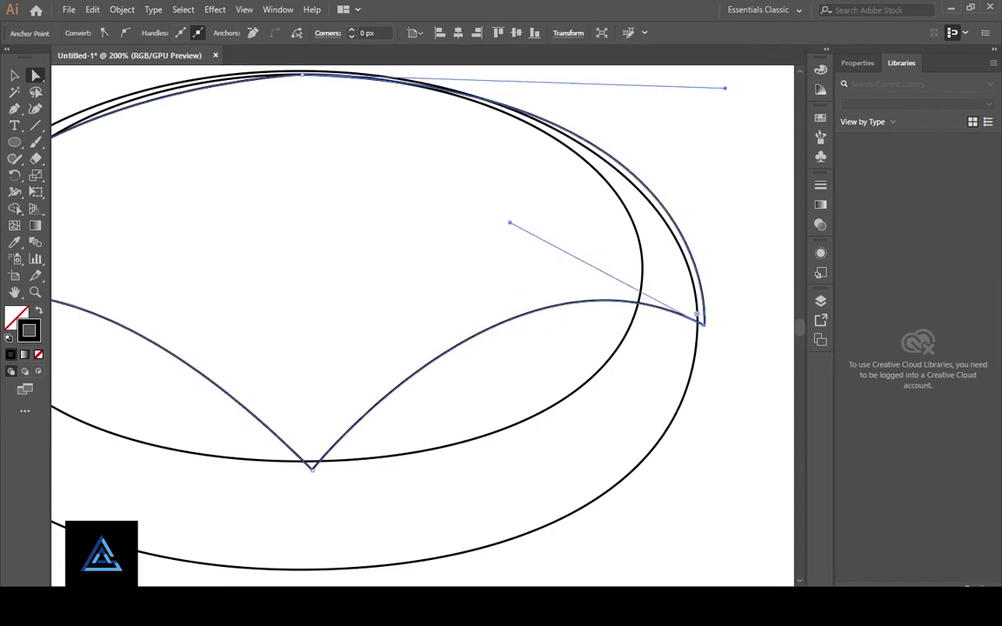
key("ctrl+0")
scroll(374, 348, "up", 3)
key("ctrl+minus")
key("ctrl+minus")
Draw the large oval above the base for the top bun
key("l")
left_click_drag(295, 195, 551, 342)
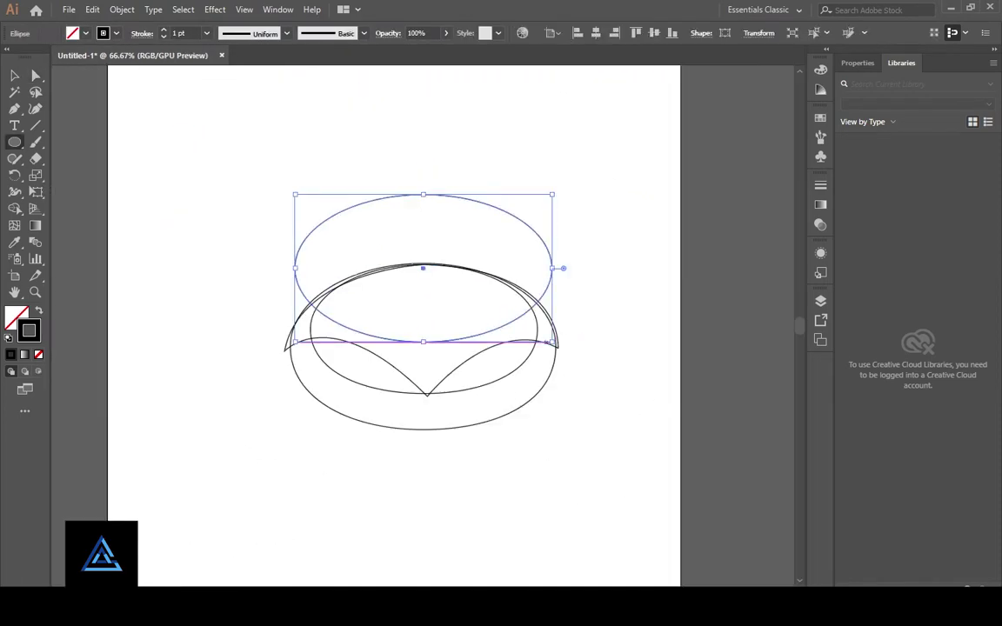
key("a")
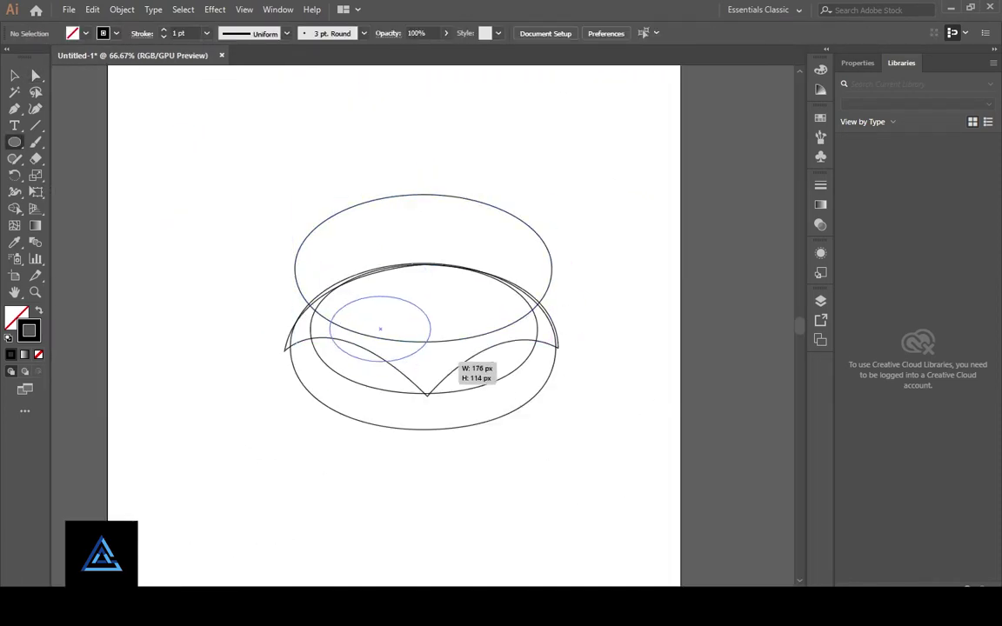
Add left and right tomato-slice ovals, rotating the right one into place
left_click_drag(430, 360, 439, 369)
key("ctrl+plus")
key("ctrl+plus")
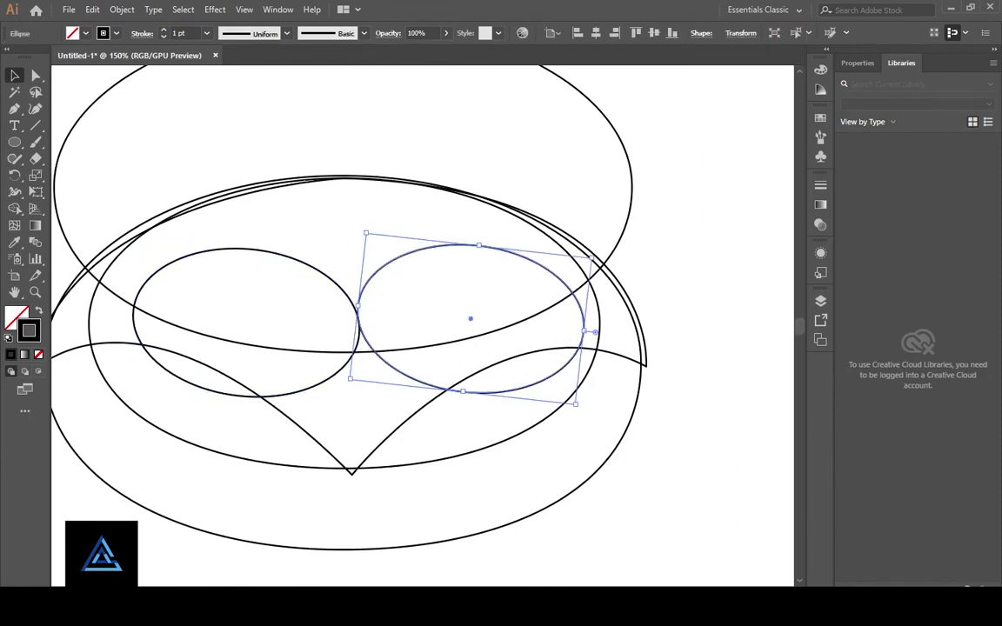
left_click_drag(591, 332, 561, 387)
key("ctrl+shift+a")
key("ctrl+minus")
key("ctrl+minus")
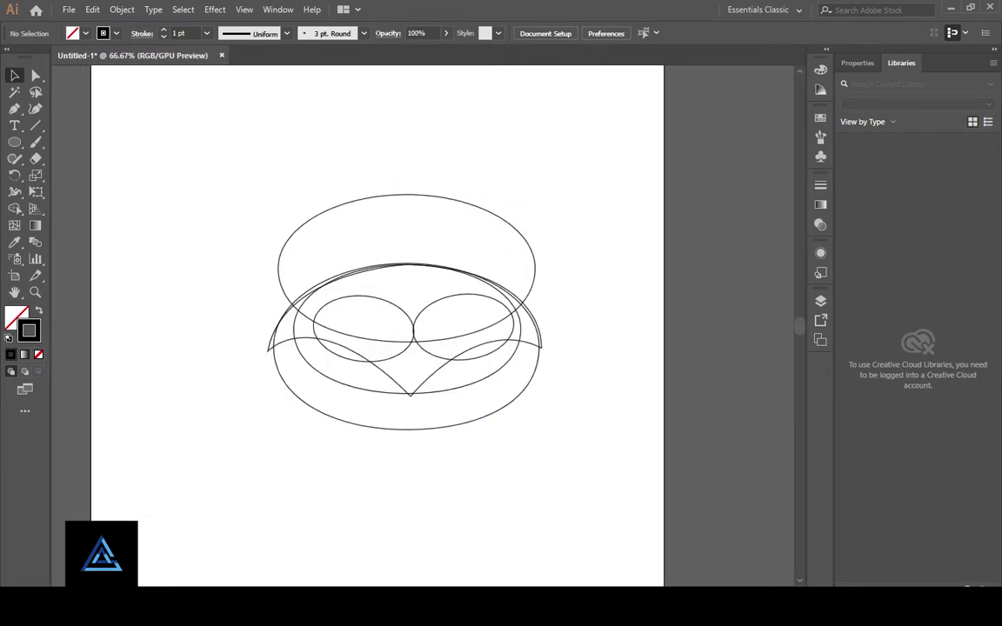
key("ctrl+plus")
key("n")
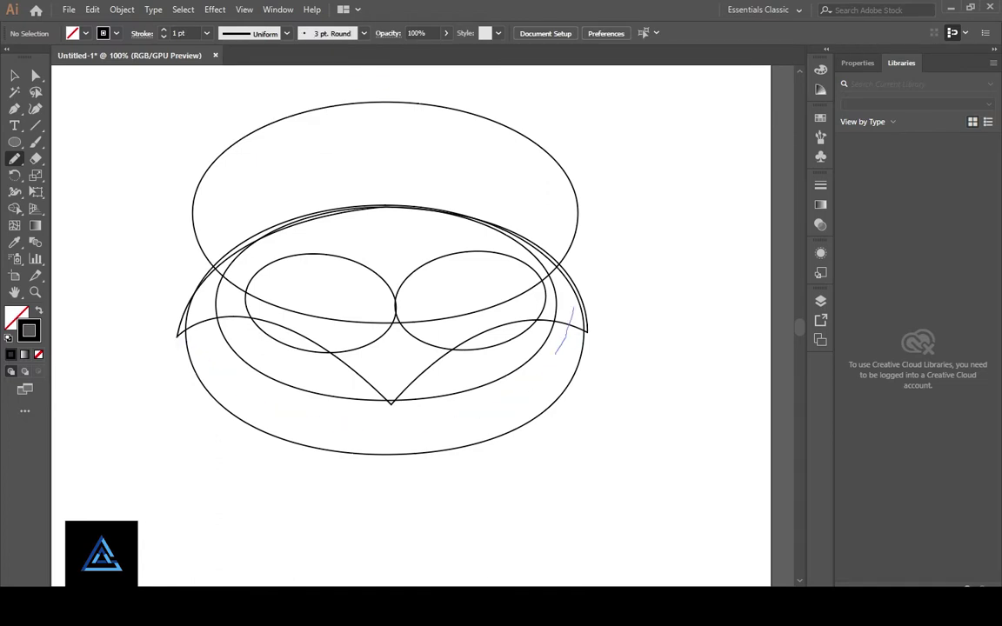
Pencil a wavy line inside the bottom bun beneath the cheese
left_click_drag(592, 412, 593, 293)
key("v")
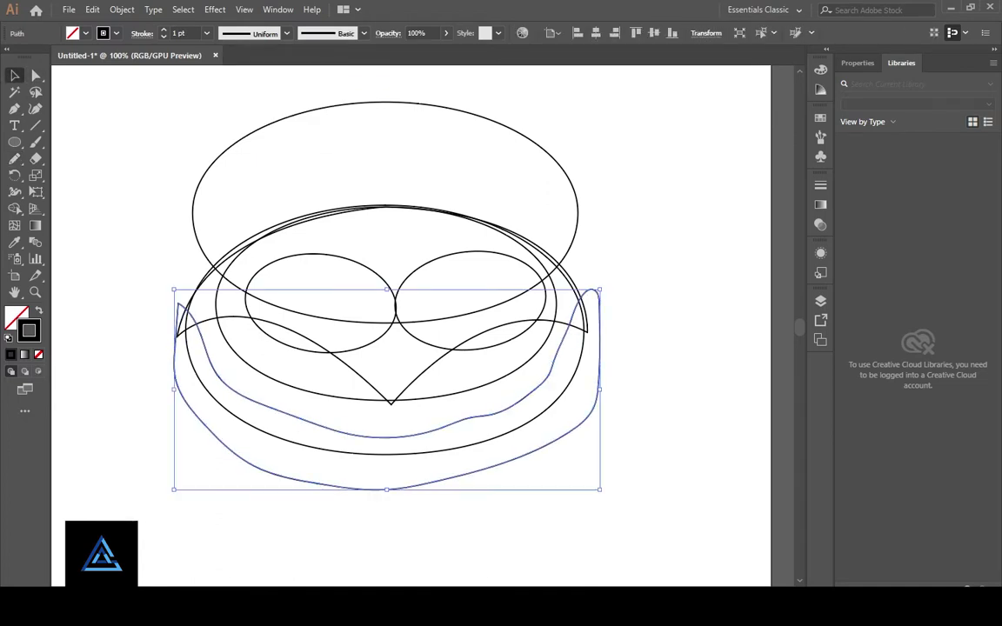
key("ctrl+shift+a")
key("ctrl+plus")
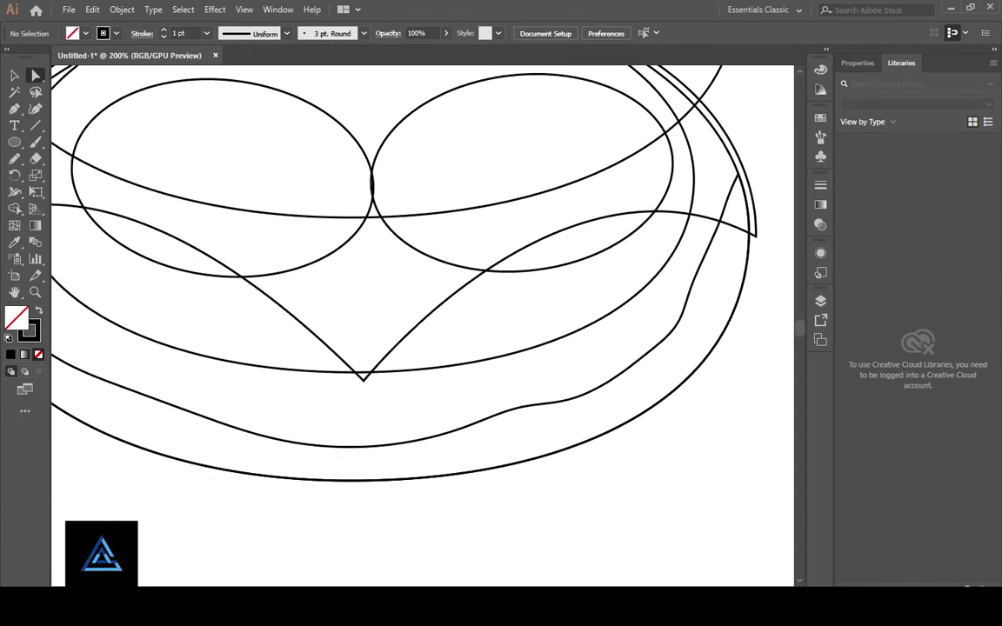
key("ctrl+minus")
Pencil a jagged zigzag crust along the bottom bun's lower edge
key("p")
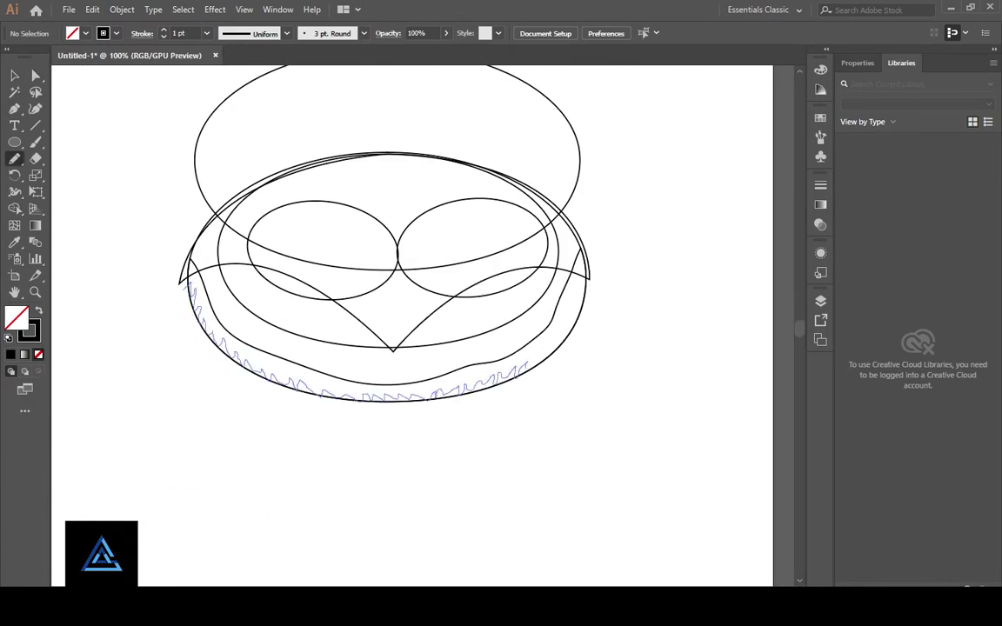
left_click_drag(456, 409, 184, 279)
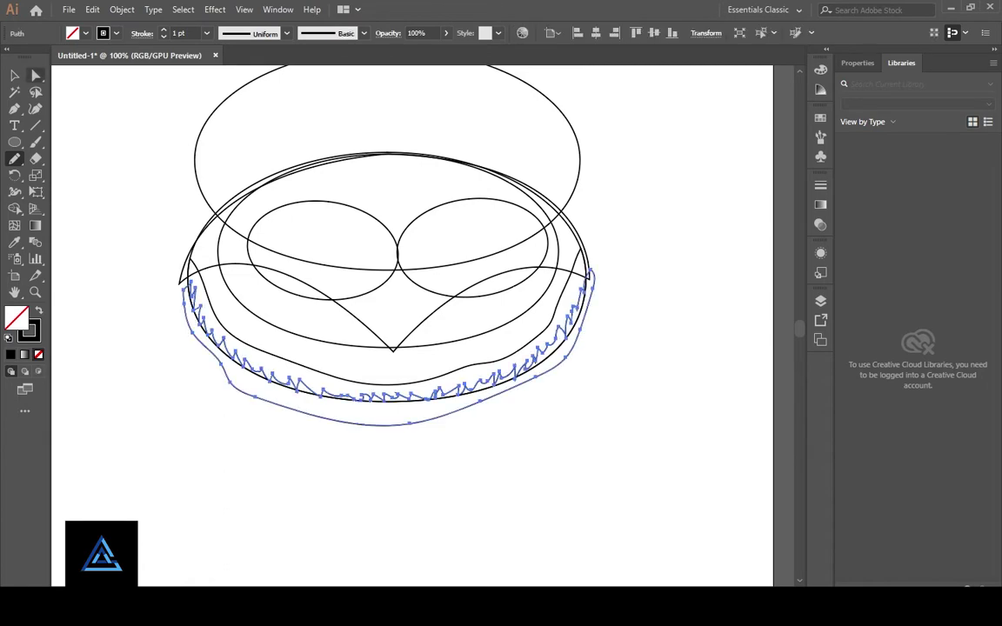
key("v")
key("ctrl+shift+a")
key("ctrl+plus")
key("ctrl+plus")
key("ctrl+plus")
key("ctrl+minus")
key("ctrl+minus")
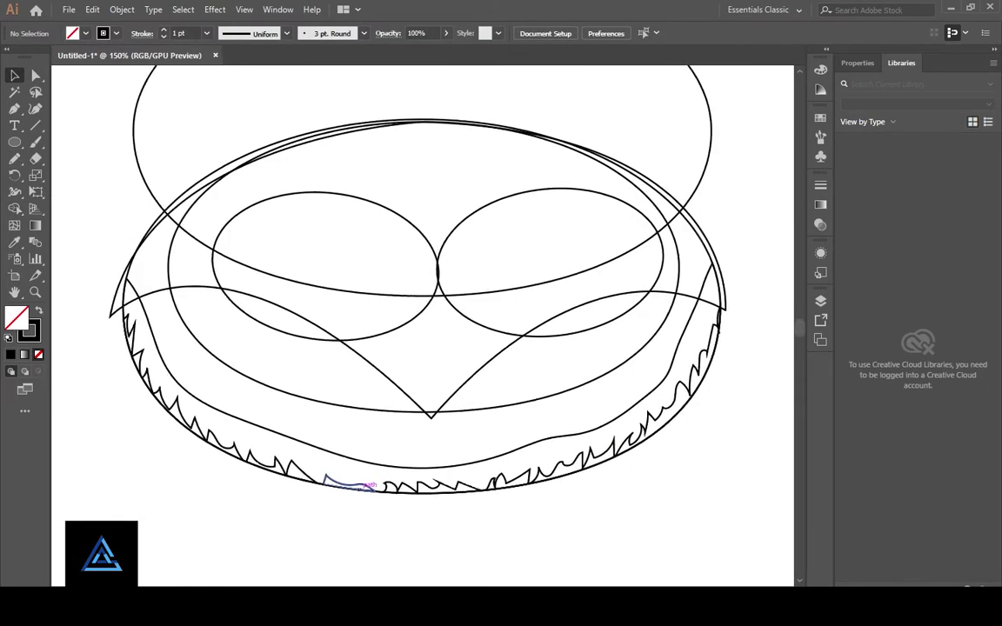
key("ctrl+minus")
Draw an inner oval inside the top bun
key("l")
left_click_drag(226, 111, 546, 293)
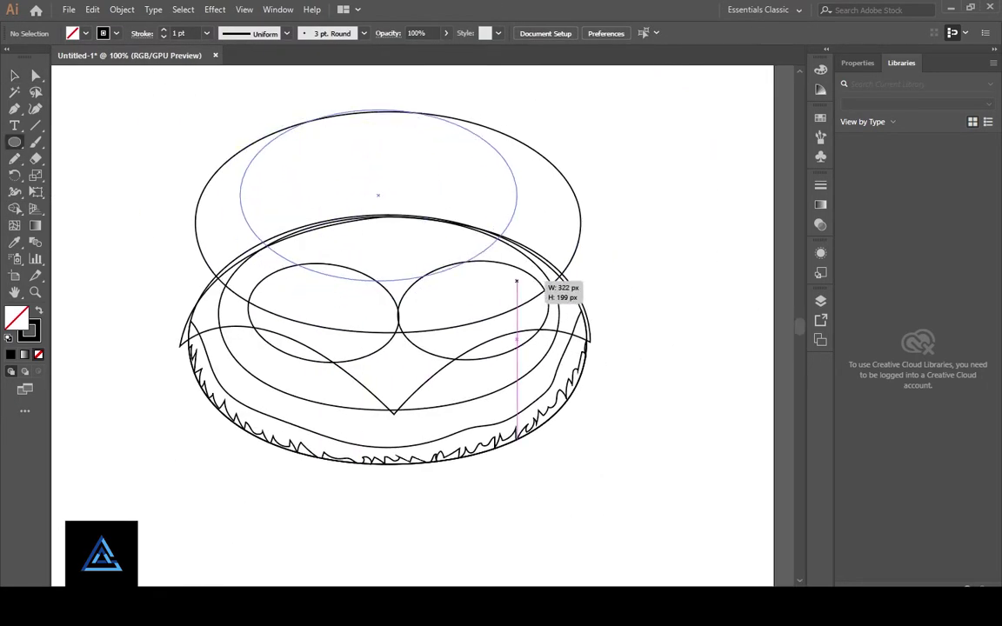
key("v")
key("ctrl+shift+a")
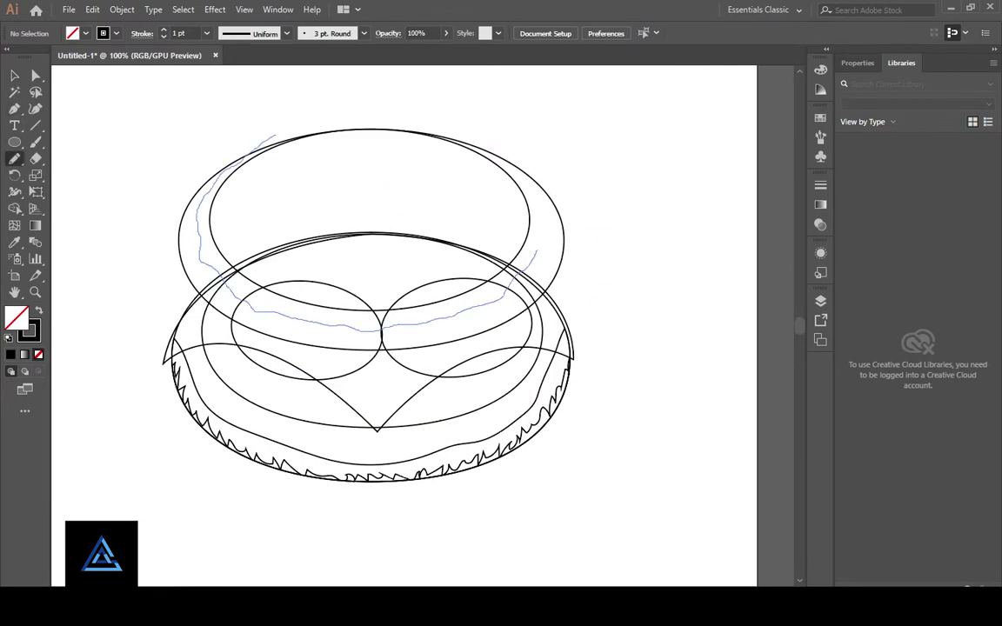
Pencil a wavy rim line and begin a jagged crust along the top bun's edge
left_click_drag(198, 213, 253, 133)
key("v")
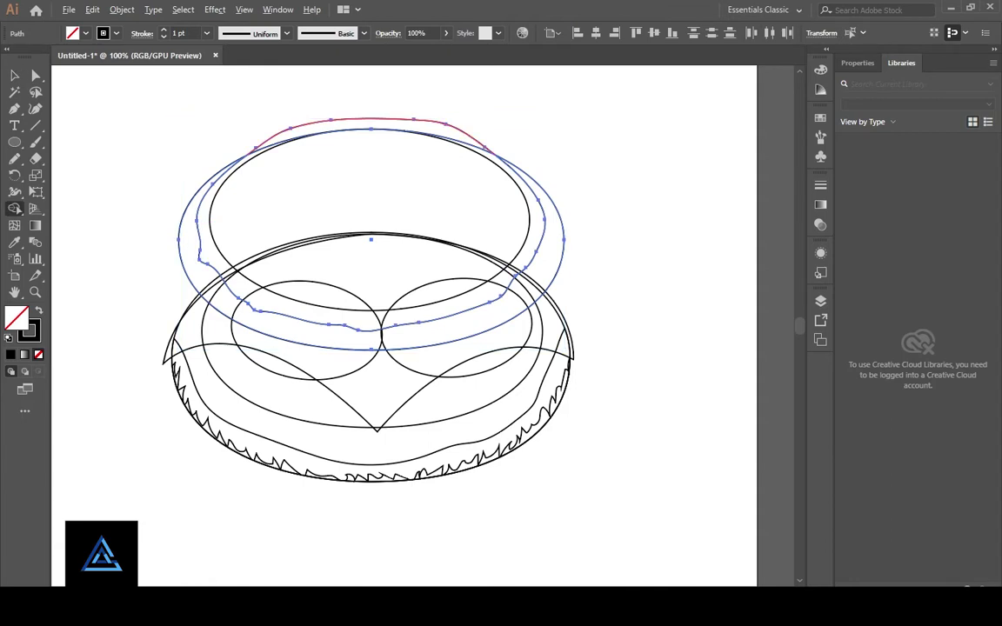
key("p")
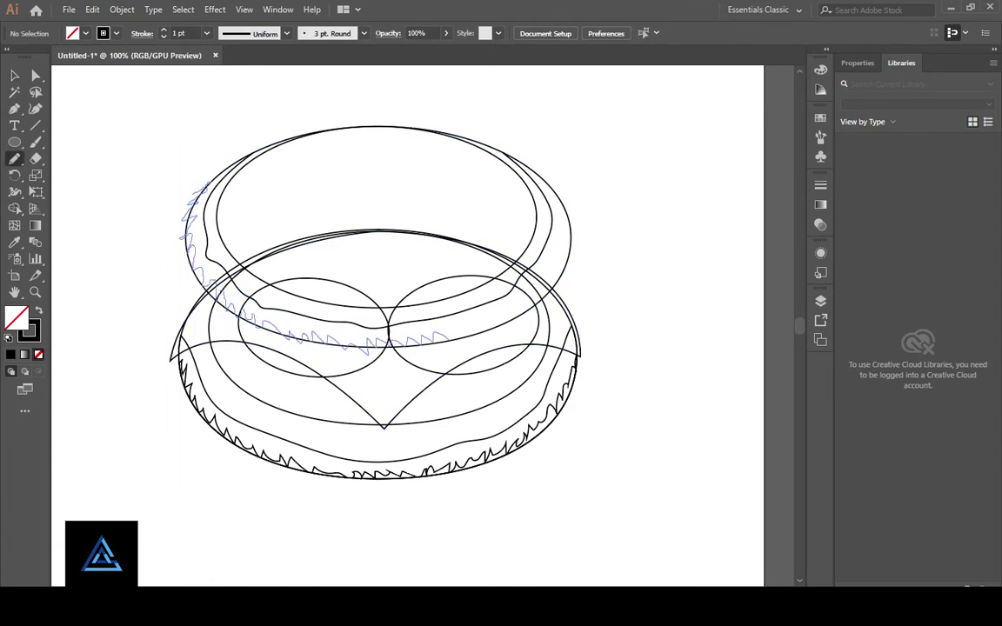
left_click_drag(507, 315, 513, 309)
key("v")
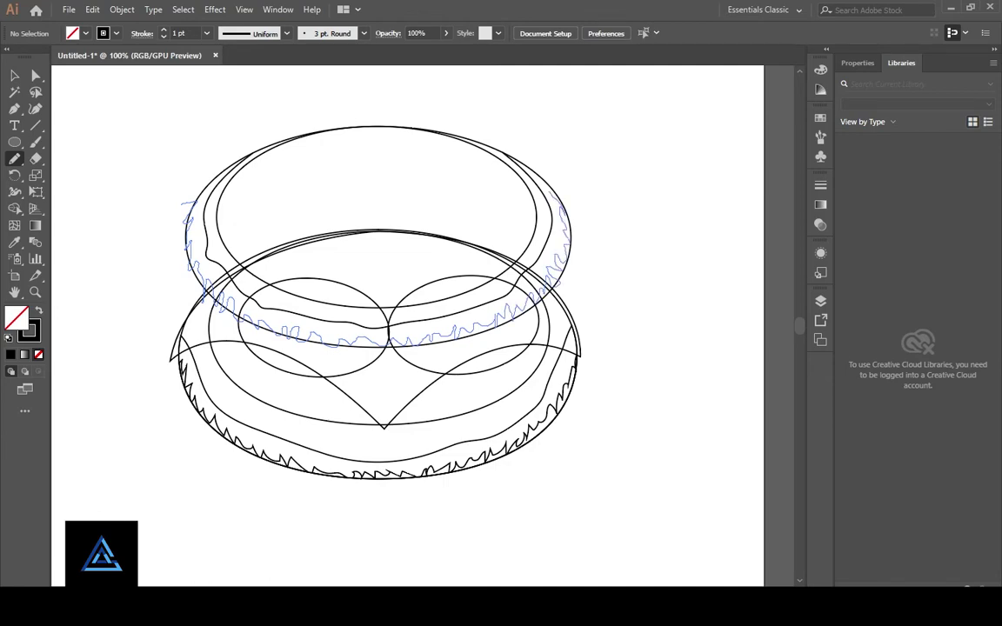
Extend the jagged crust around the top bun and select the inner jagged bun outline
left_click_drag(534, 165, 193, 202)
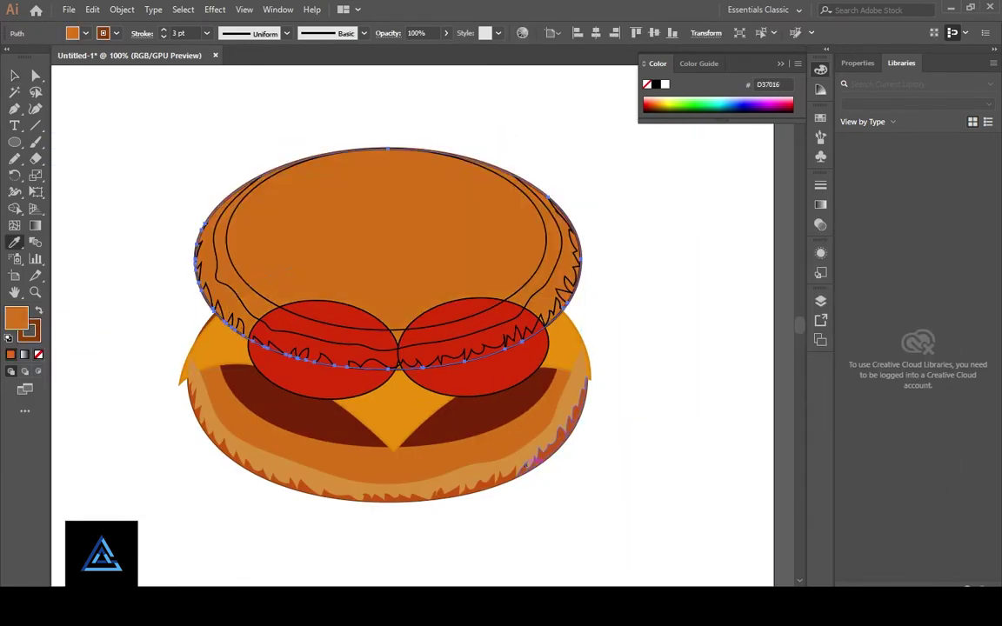
key("v")
left_click(228, 217)
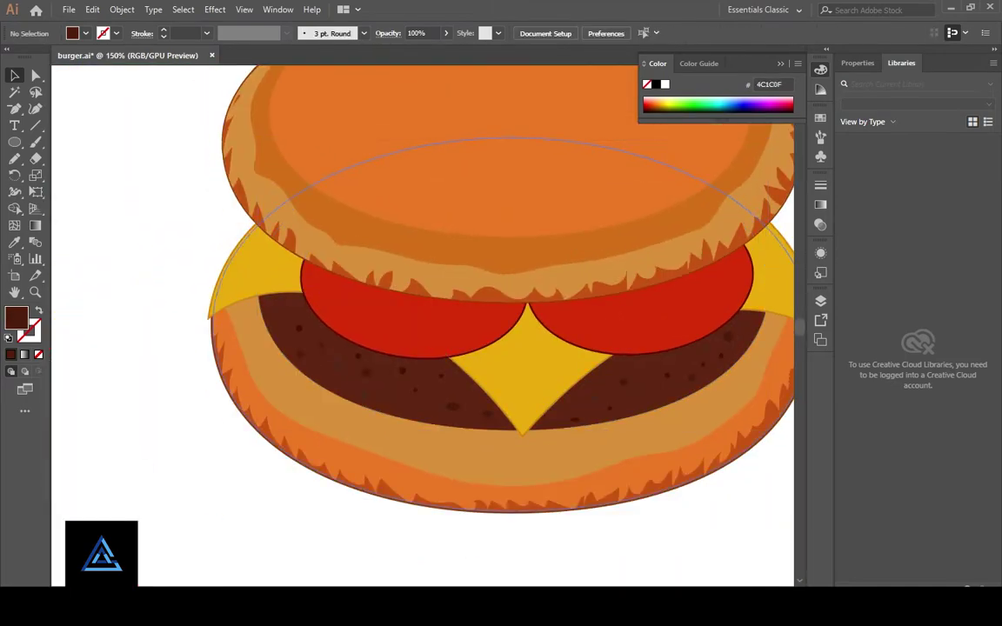
Fill the patty's traced shadow shape with the patty's dark brown at 35% opacity
left_click_drag(302, 336, 670, 393)
left_click(122, 8)
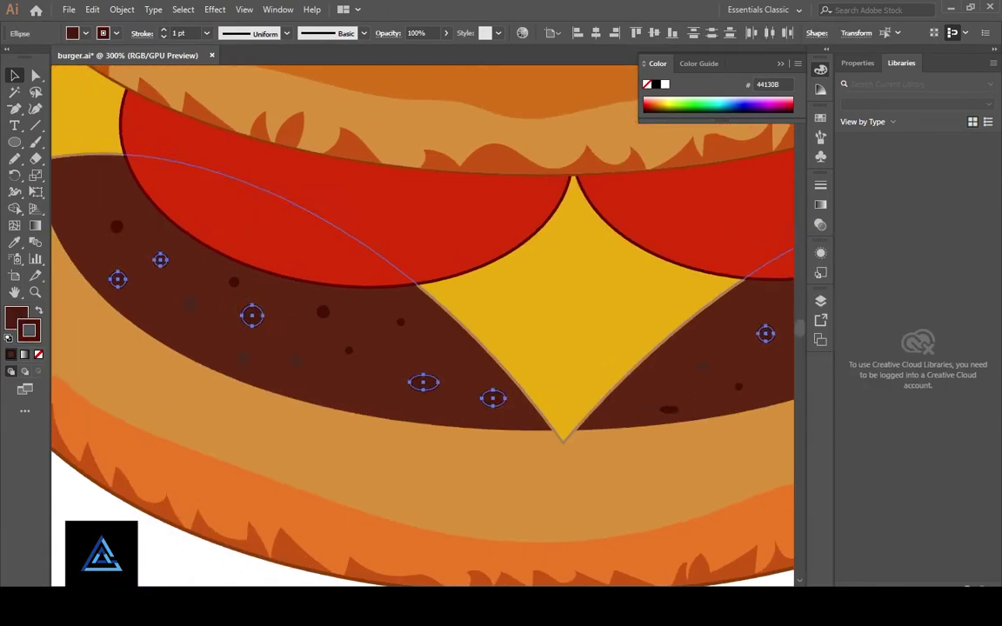
key("ctrl+F9")
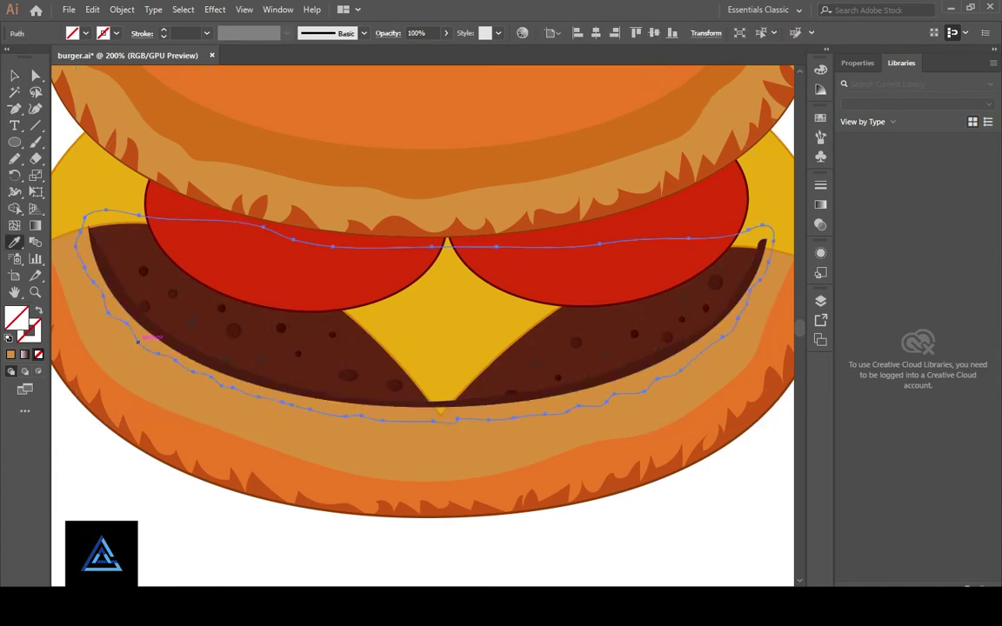
left_click(137, 341)
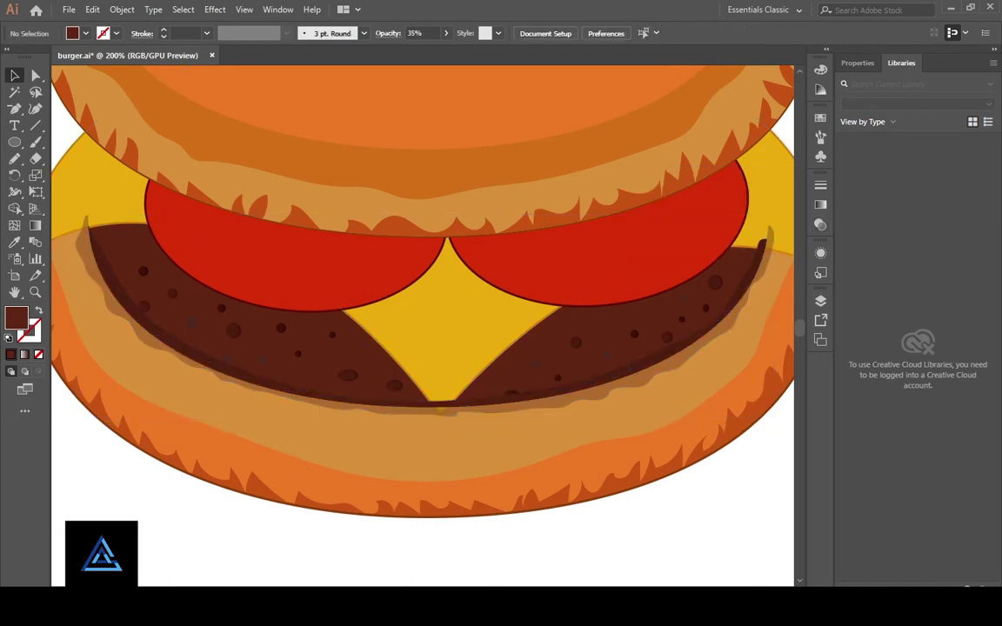
key("a")
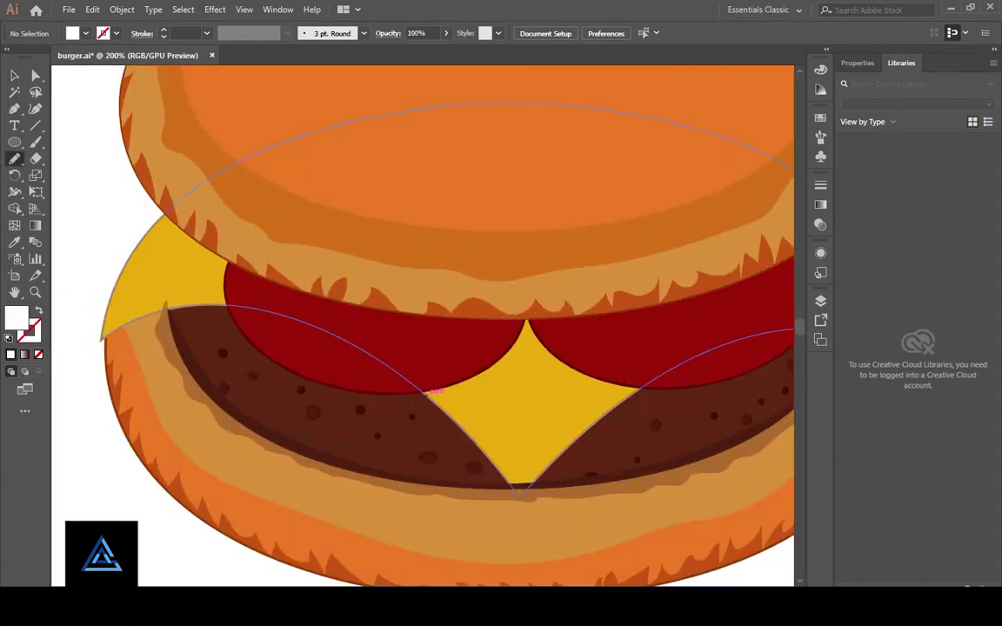
Select the left tomato slice and pencil curves along its lower rim
key("a")
left_click(432, 391)
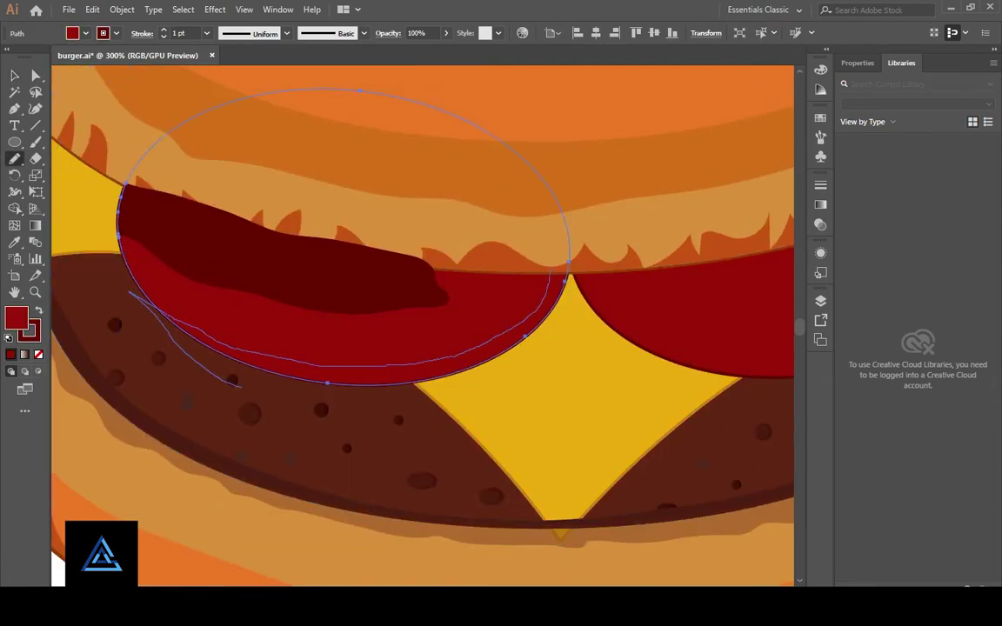
left_click_drag(570, 279, 571, 276)
key("ctrl+equal")
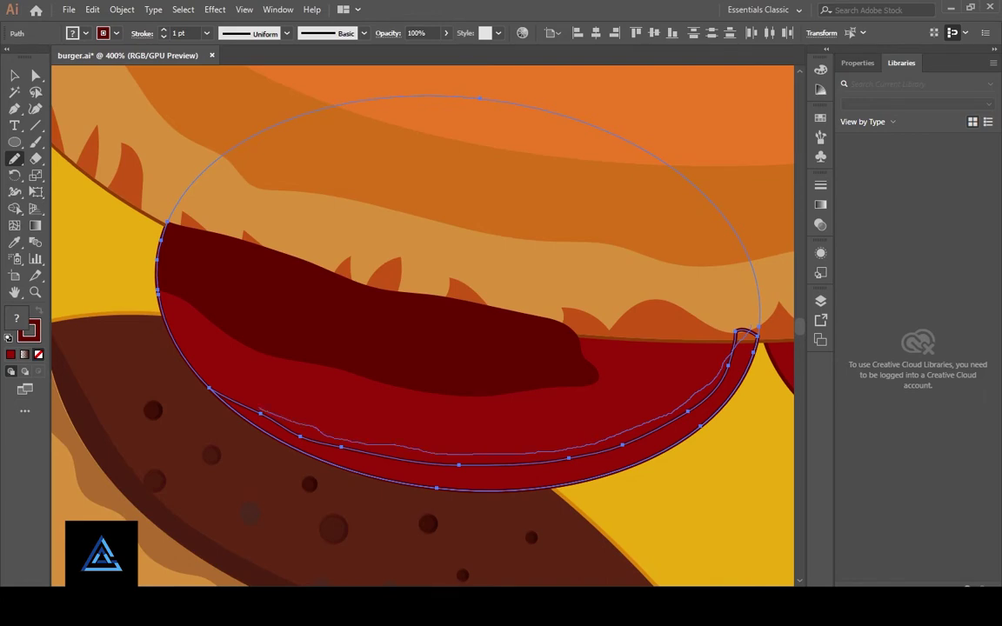
left_click_drag(739, 334, 746, 330)
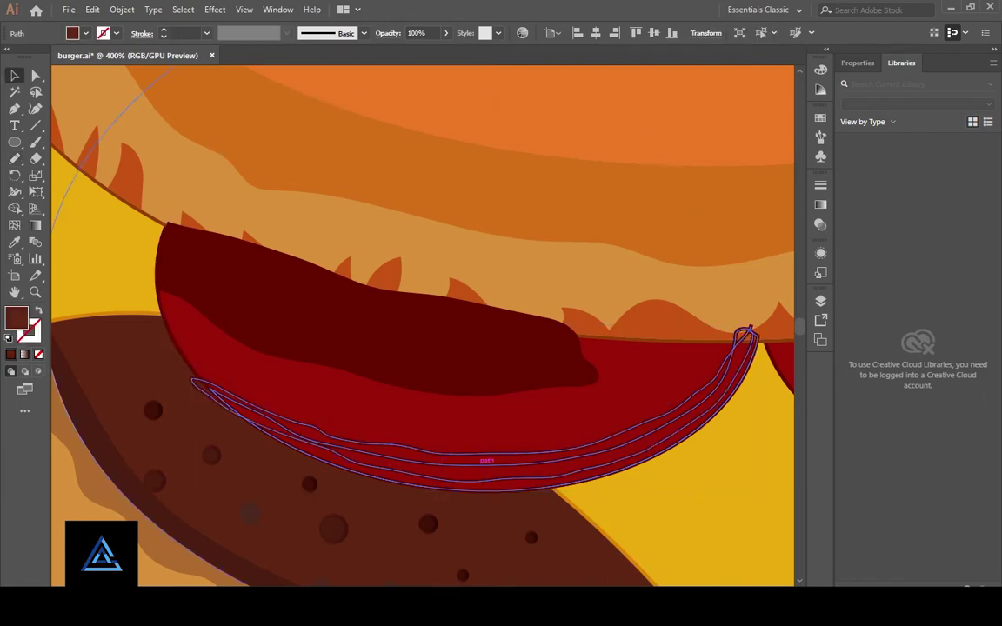
key("ctrl+z")
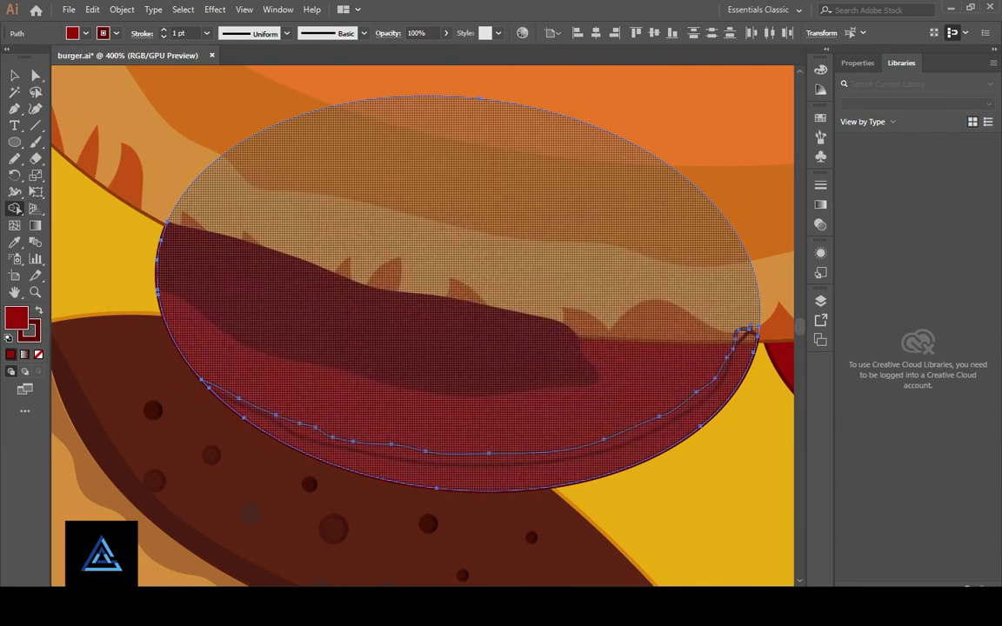
Split off the tomato's rim band, bring it to front and recolour it dark red
left_click(435, 217, "alt")
key("n")
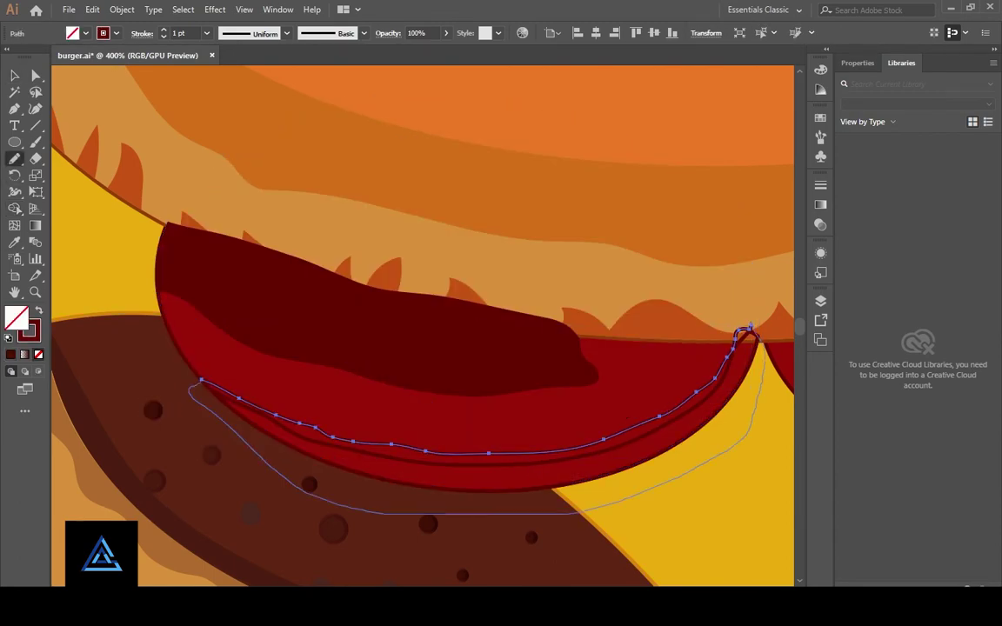
key("v")
left_click(38, 310)
left_click(157, 293, "shift")
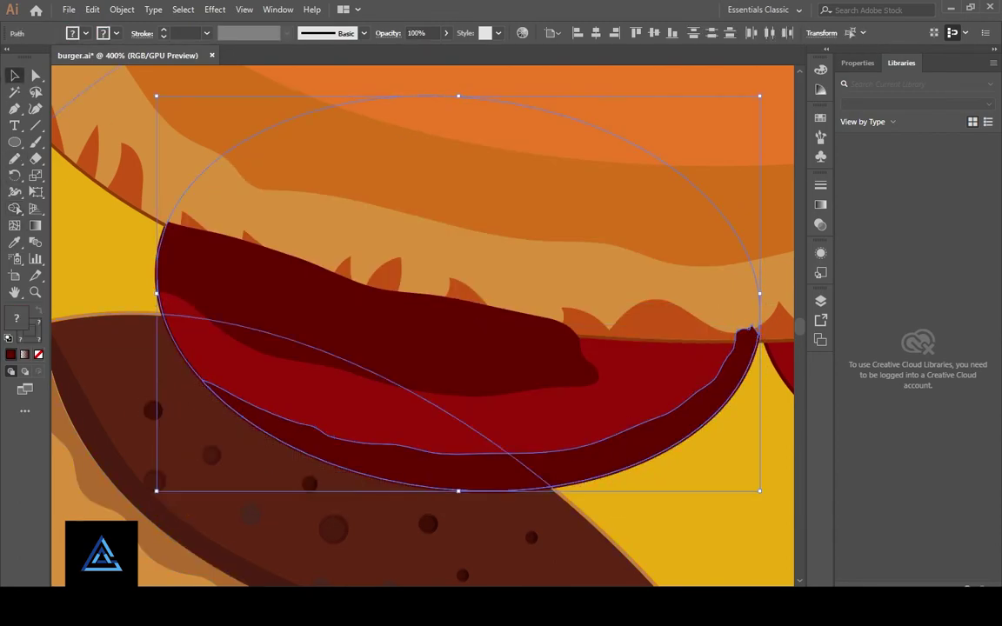
right_click(555, 173)
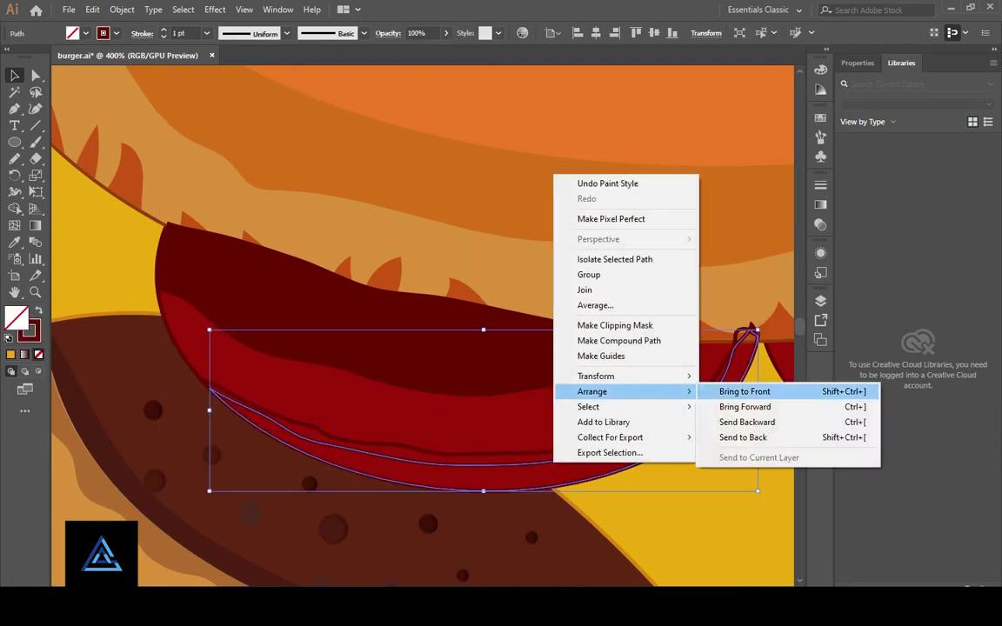
left_click(658, 387)
left_click(440, 461)
key("i")
left_click(487, 409)
double_click(17, 319)
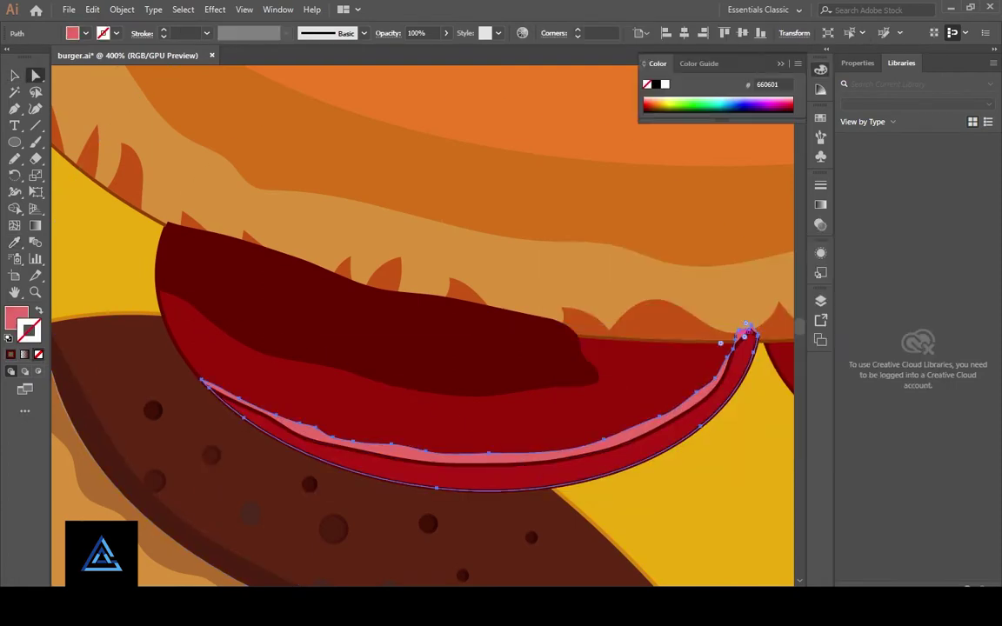
Select the pink highlight strip and give the shading patch a dark red fill
left_click(745, 329)
left_click(745, 329)
key("ctrl+plus")
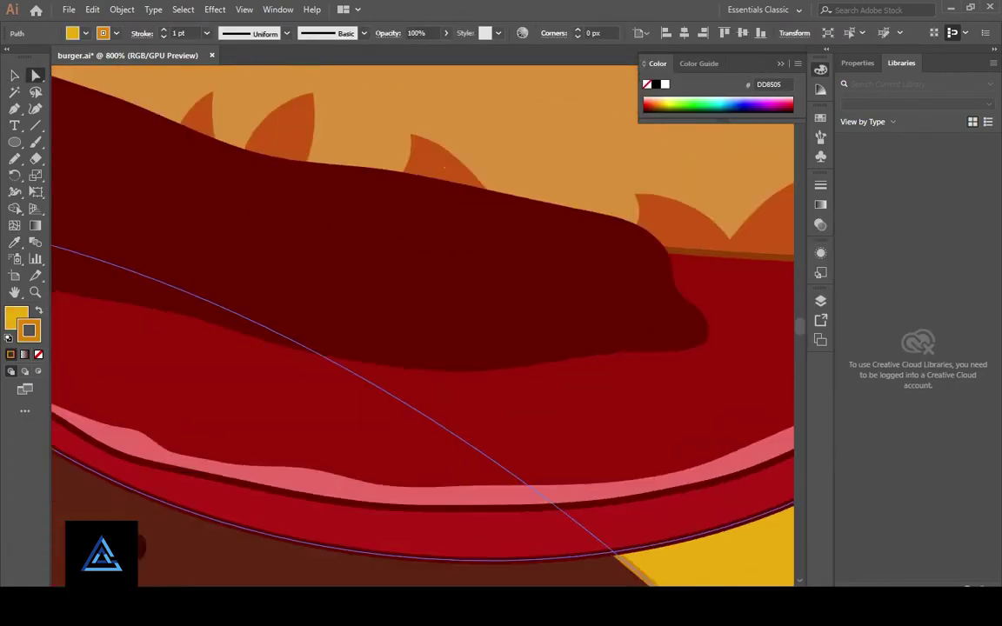
key("shift+m")
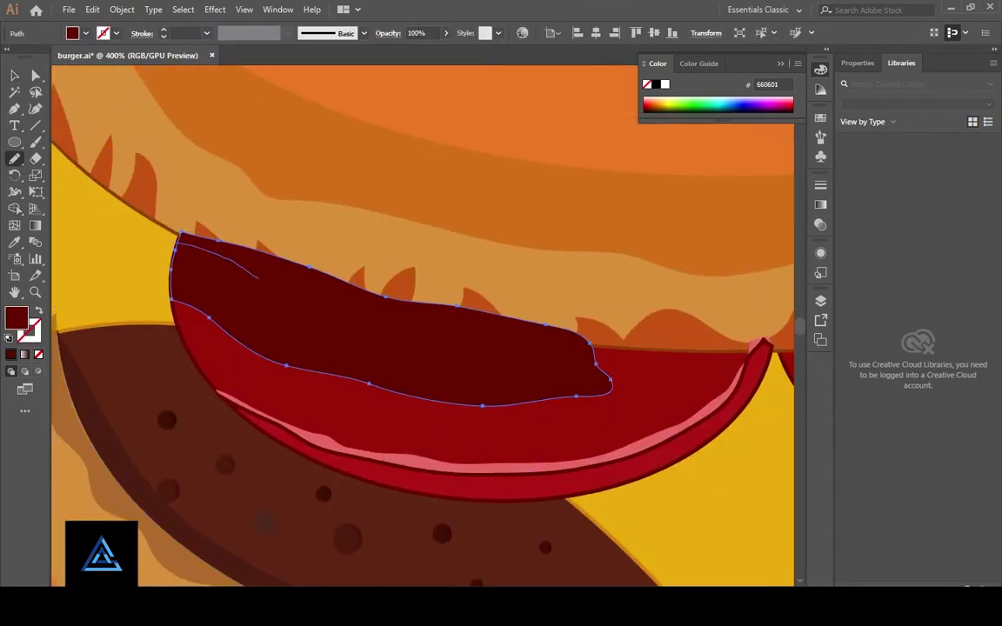
double_click(15, 319)
left_click(892, 273)
key("v")
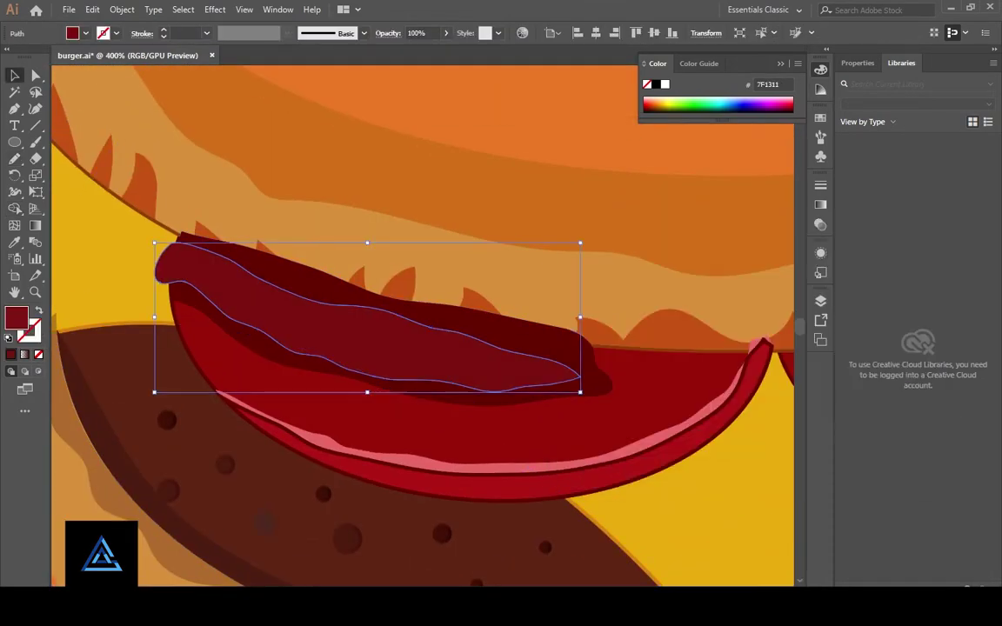
key("ctrl+shift+a")
key("n")
left_click(391, 408, "ctrl")
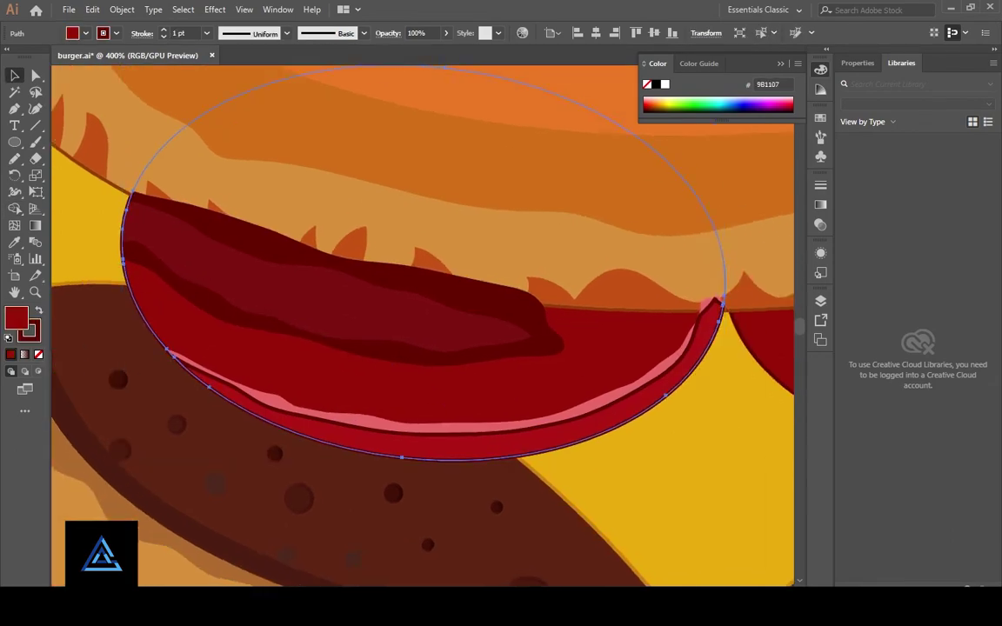
key("ctrl+minus")
Draw another dark red shading band and place it inside the tomato slice
left_click_drag(440, 418, 578, 341)
key("shift+x")
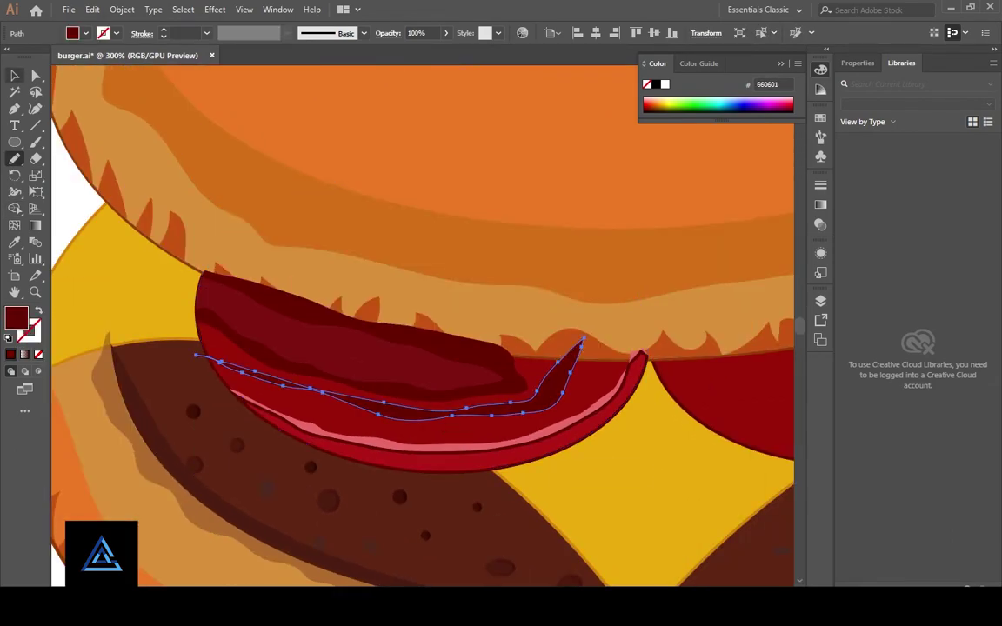
key("ctrl+x")
double_click(584, 356)
key("ctrl+f")
key("Escape")
key("ctrl+plus")
key("n")
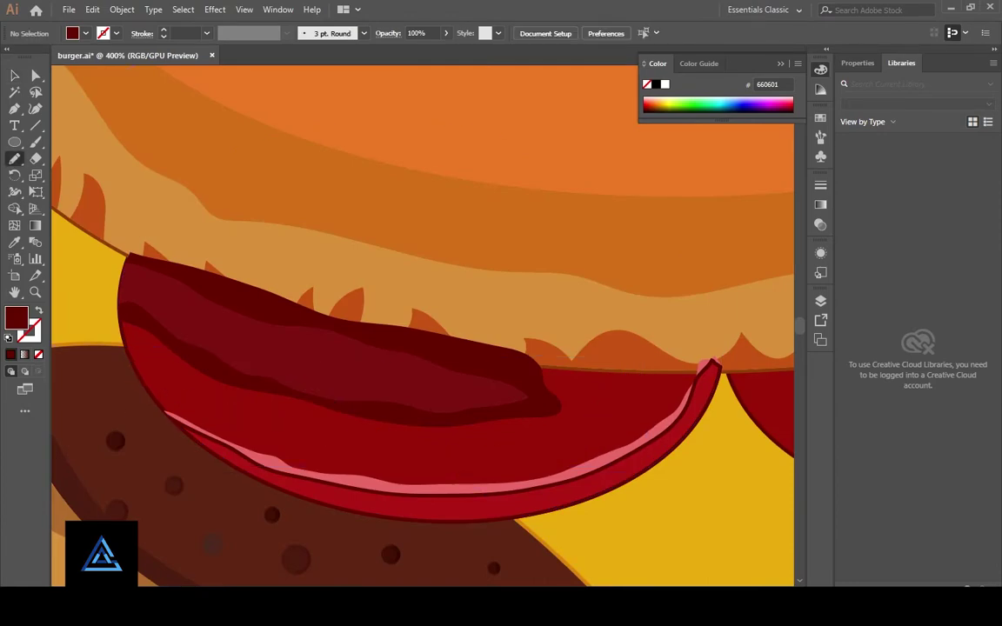
key("v")
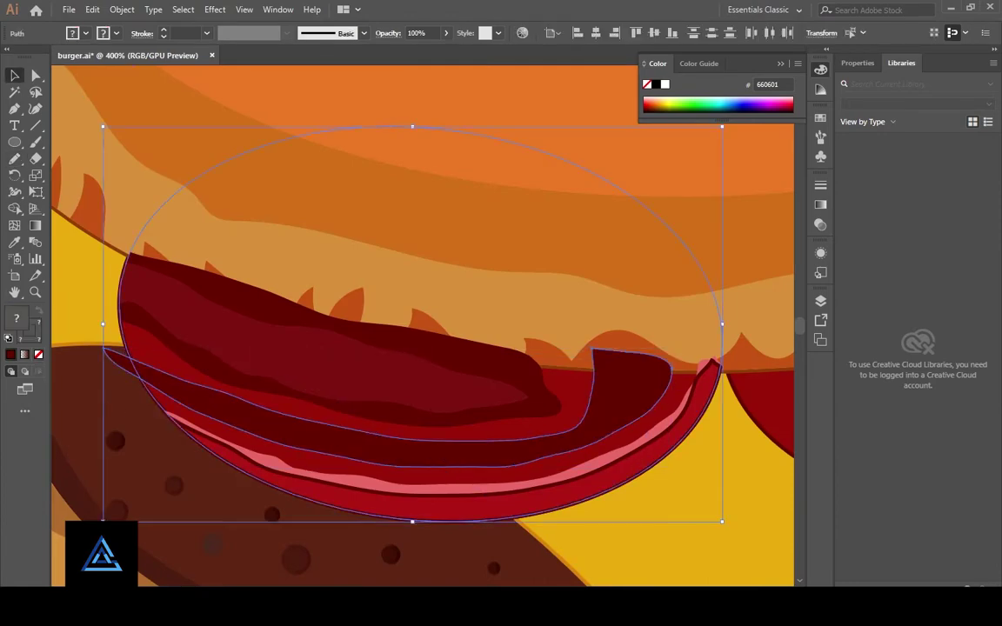
left_click(348, 391)
double_click(15, 318)
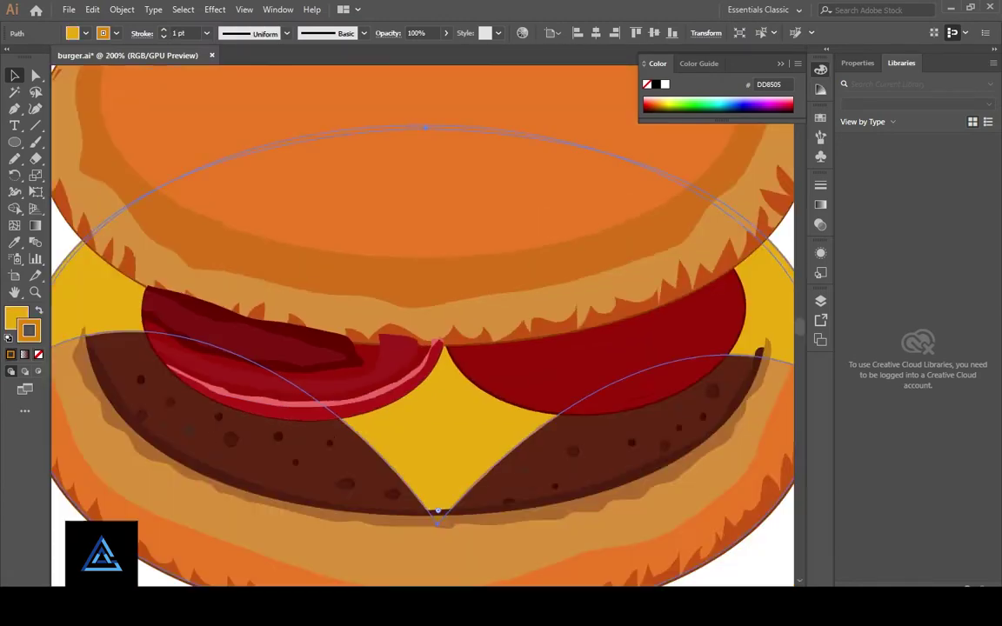
Create tiny 4 by 5 px speckles on the left tomato and set their dark colour
scroll(250, 385, "up", 4)
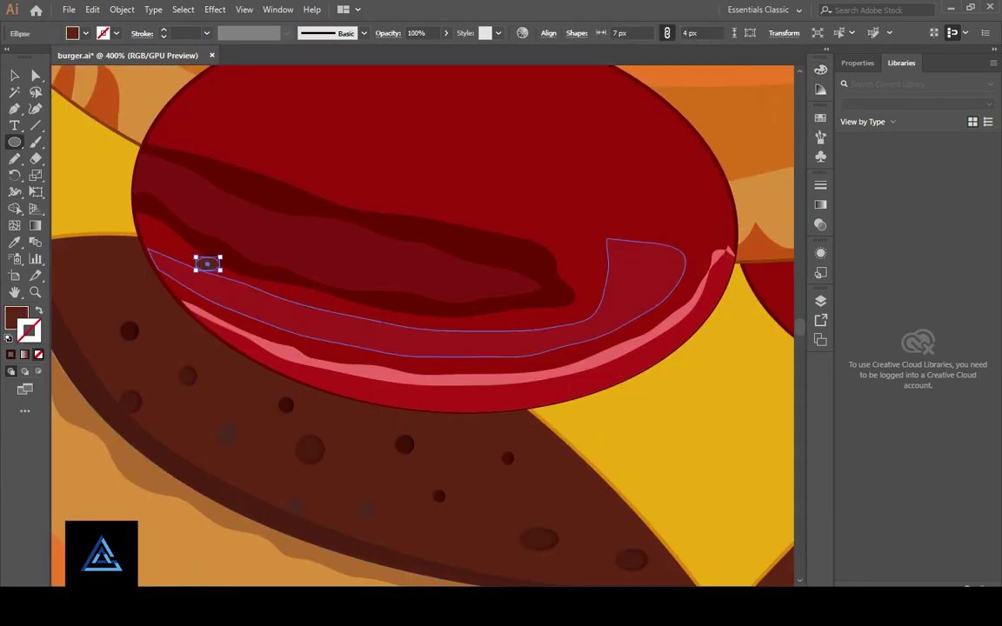
left_click(460, 348)
key("Return")
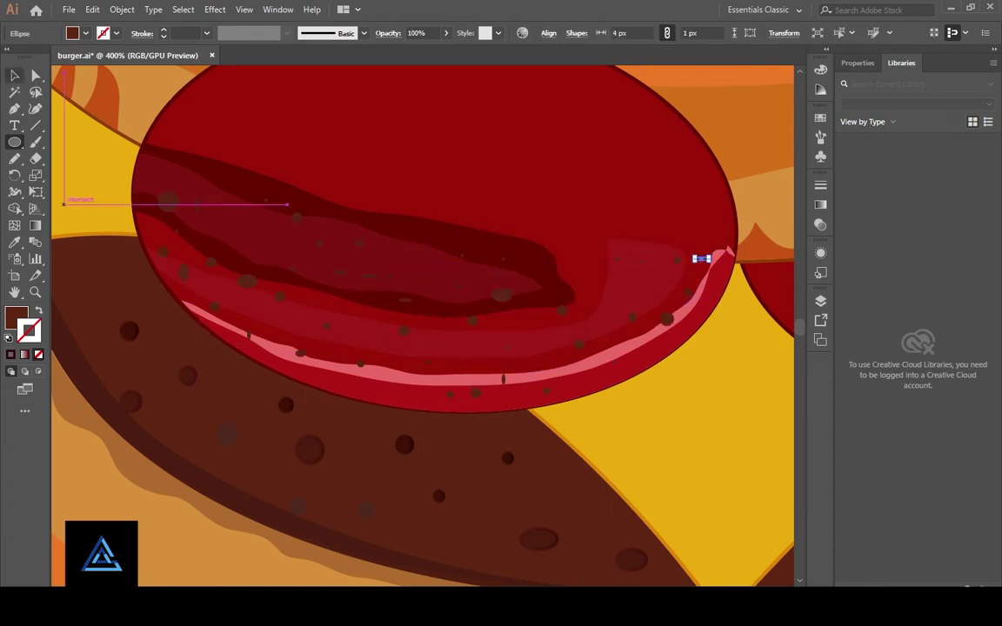
key("v")
left_click(209, 229)
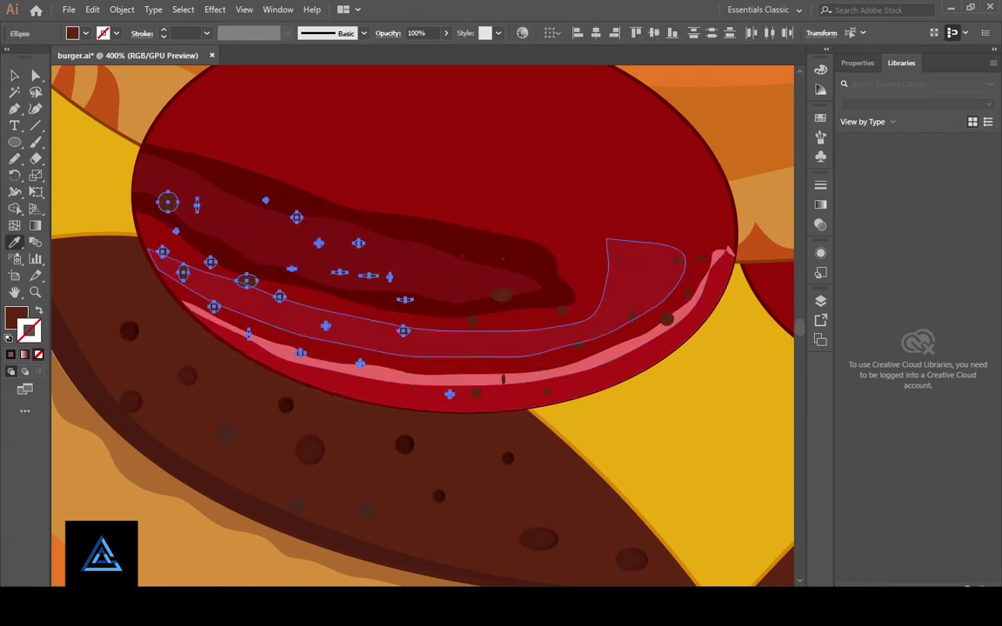
double_click(16, 315)
left_click(920, 295)
Select the speckle group and blend it with Color Burn at 74% opacity
left_click(501, 294)
left_click(473, 320, "shift")
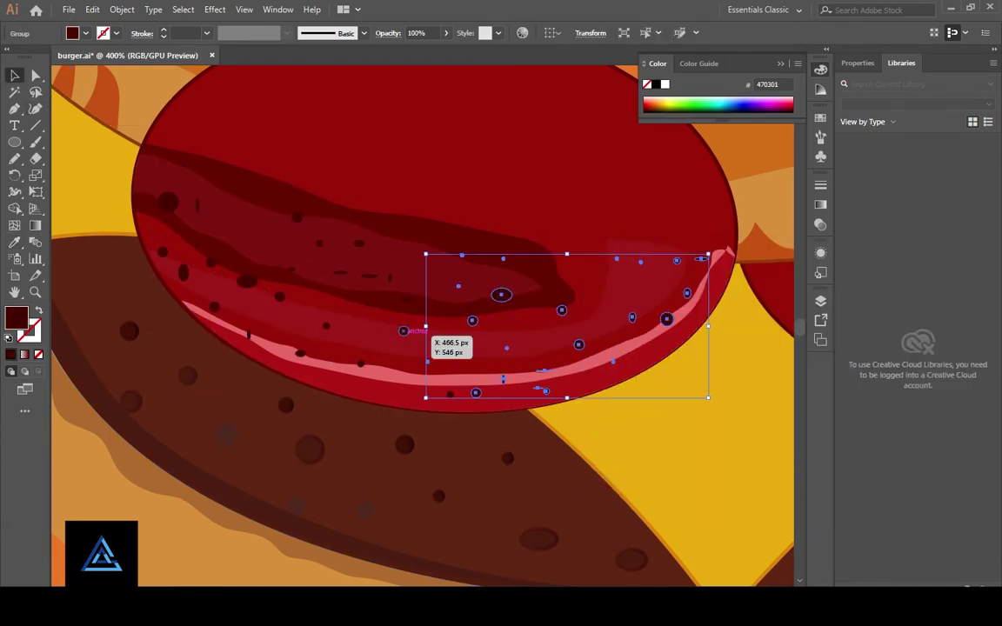
left_click(403, 331, "shift")
key("ctrl+minus")
key("ctrl+minus")
key("ctrl+minus")
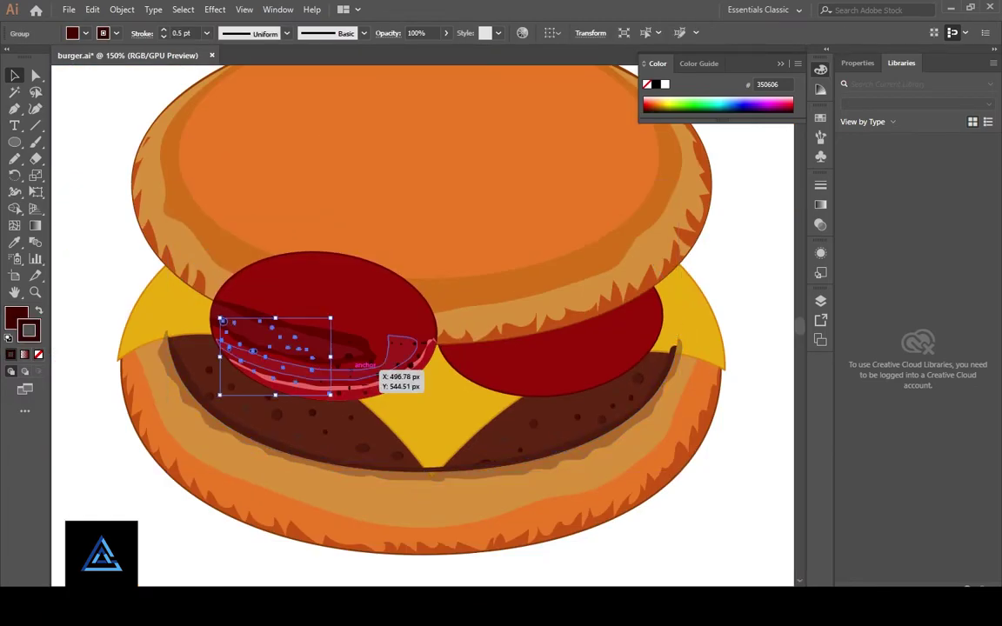
left_click(321, 347)
key("ctrl+plus")
key("ctrl+plus")
key("ctrl+plus")
key("ctrl+shift+F10")
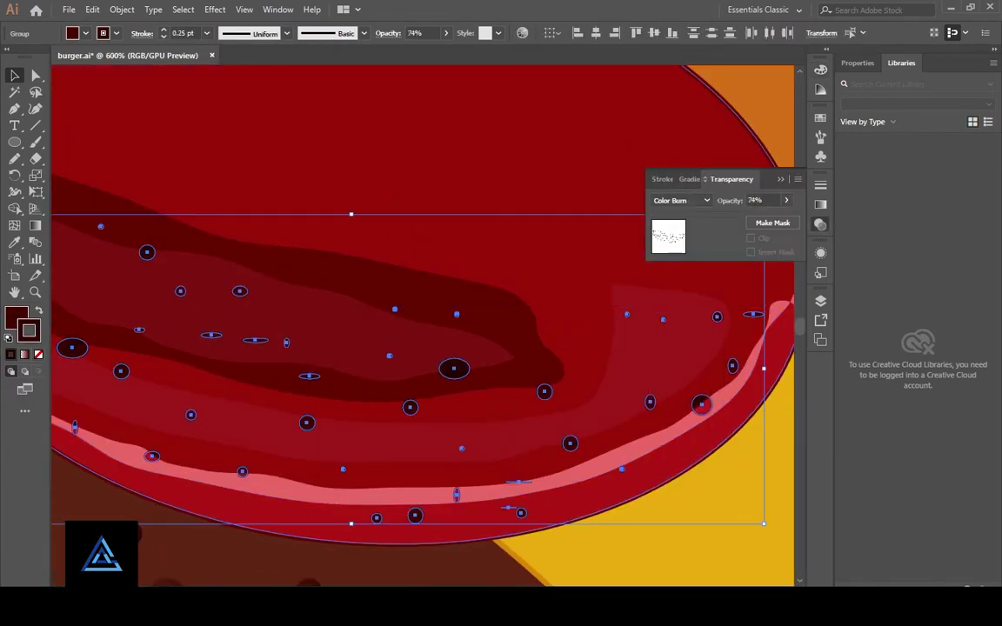
left_click(681, 200)
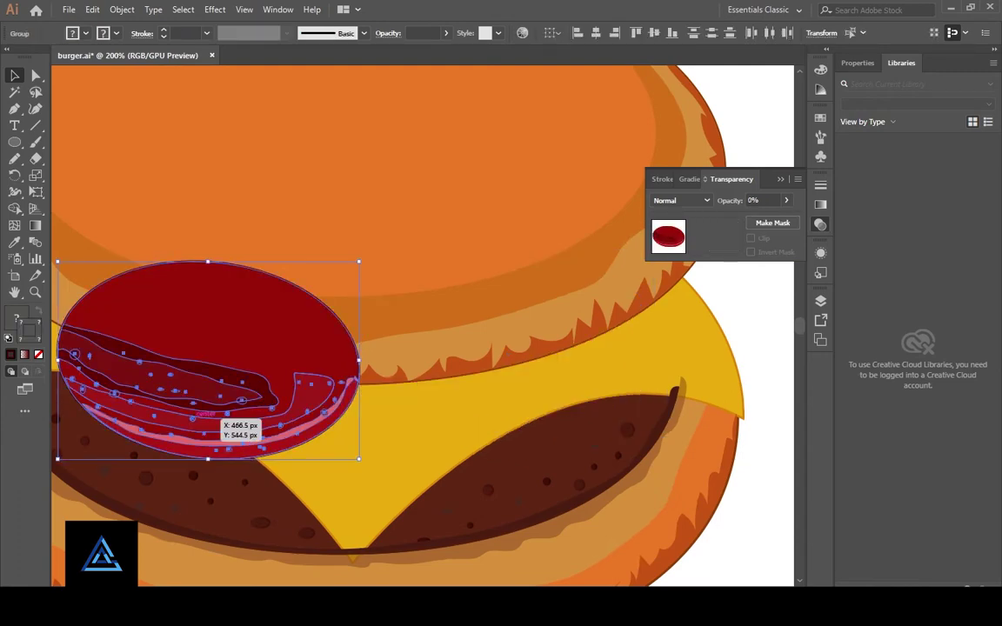
Copy the left tomato's highlight onto the right tomato, rotating and reshaping it to the rim
left_click_drag(200, 383, 522, 409)
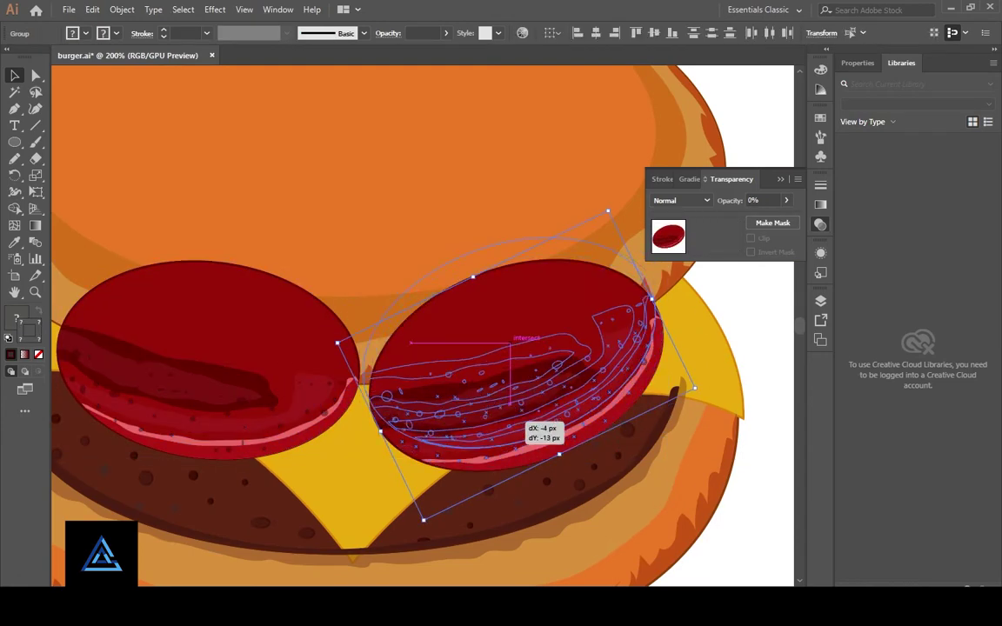
left_click_drag(666, 330, 687, 390)
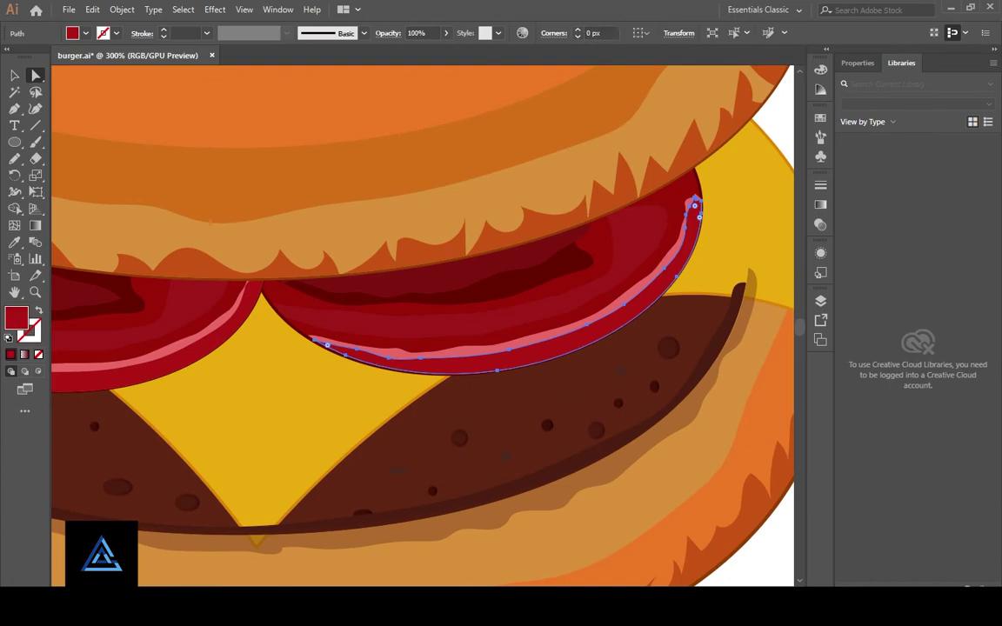
left_click_drag(695, 199, 689, 168)
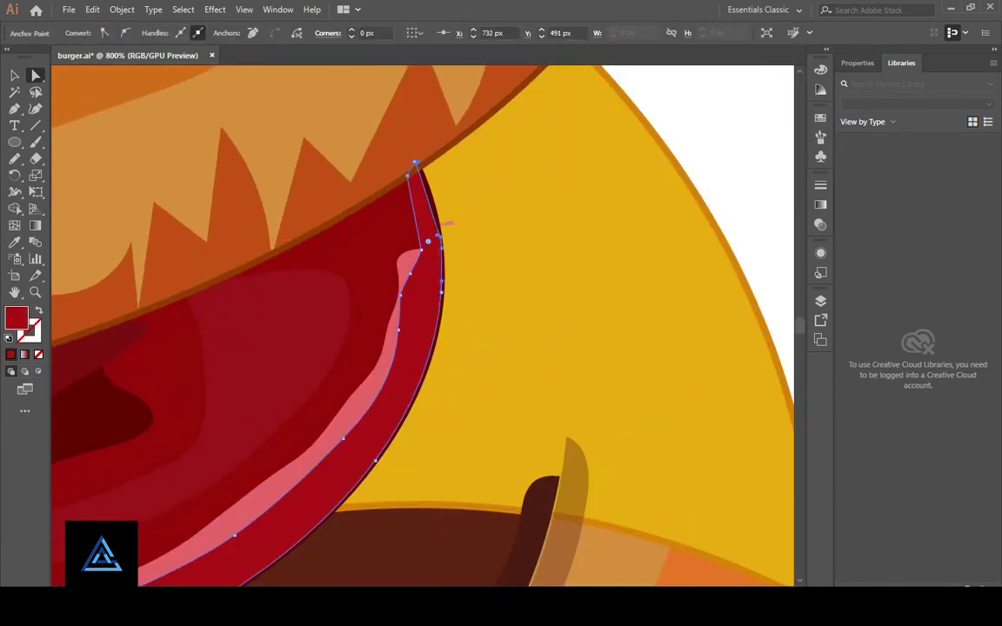
left_click_drag(439, 240, 395, 188)
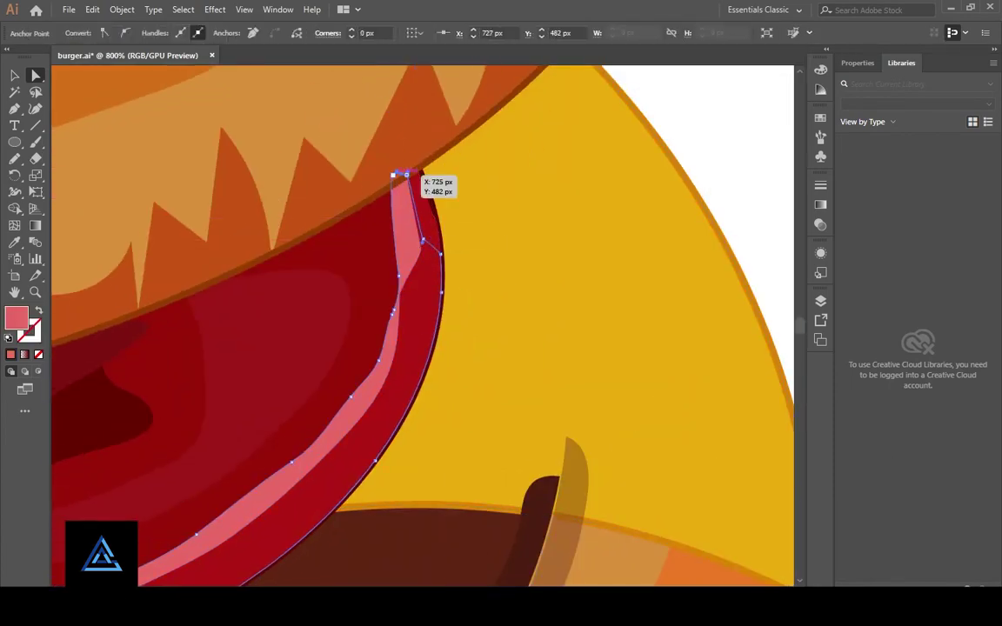
left_click_drag(409, 261, 402, 288)
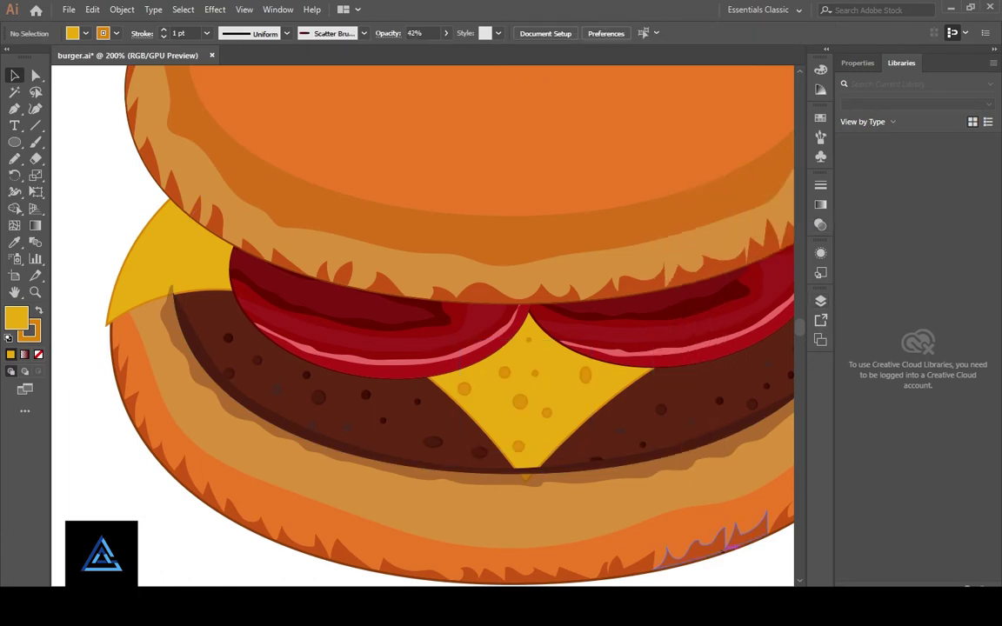
Draw small oval holes on the left cheese corner and tilt them
key("l")
left_click_drag(163, 239, 164, 240)
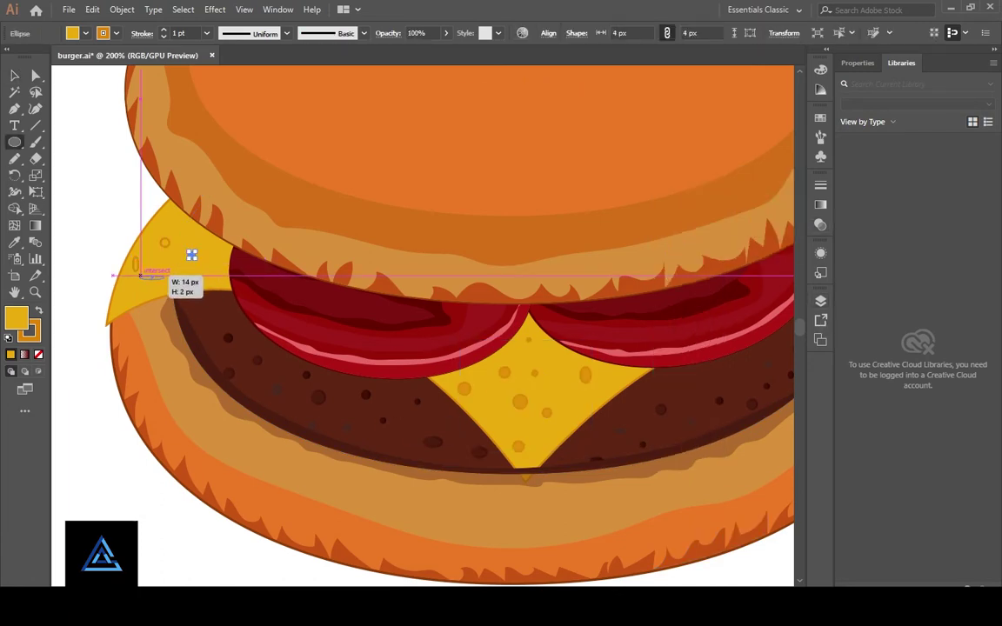
key("ctrl+plus")
key("ctrl+plus")
key("ctrl+plus")
key("v")
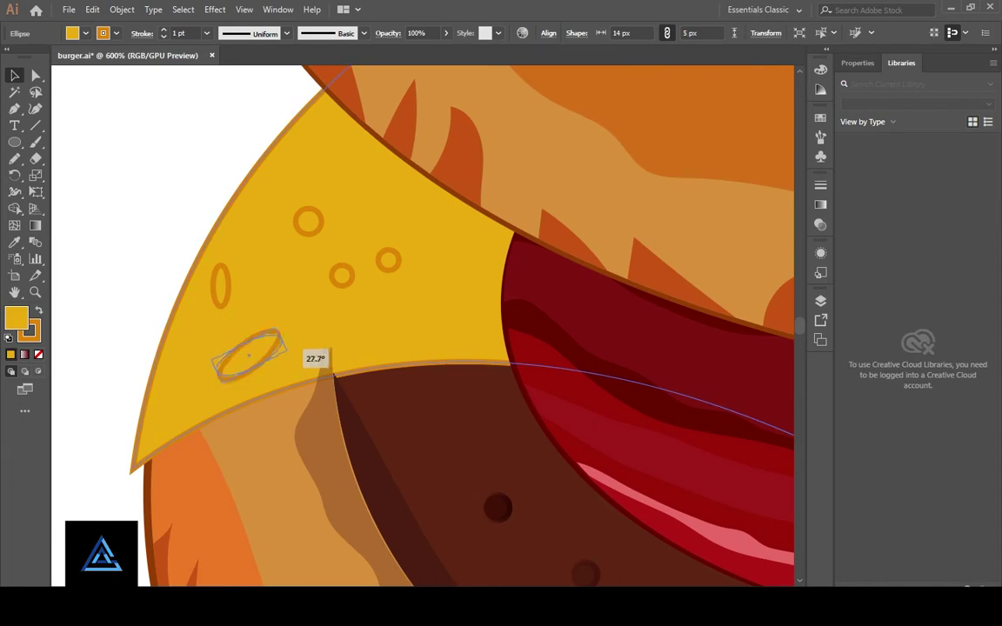
left_click_drag(300, 349, 198, 390)
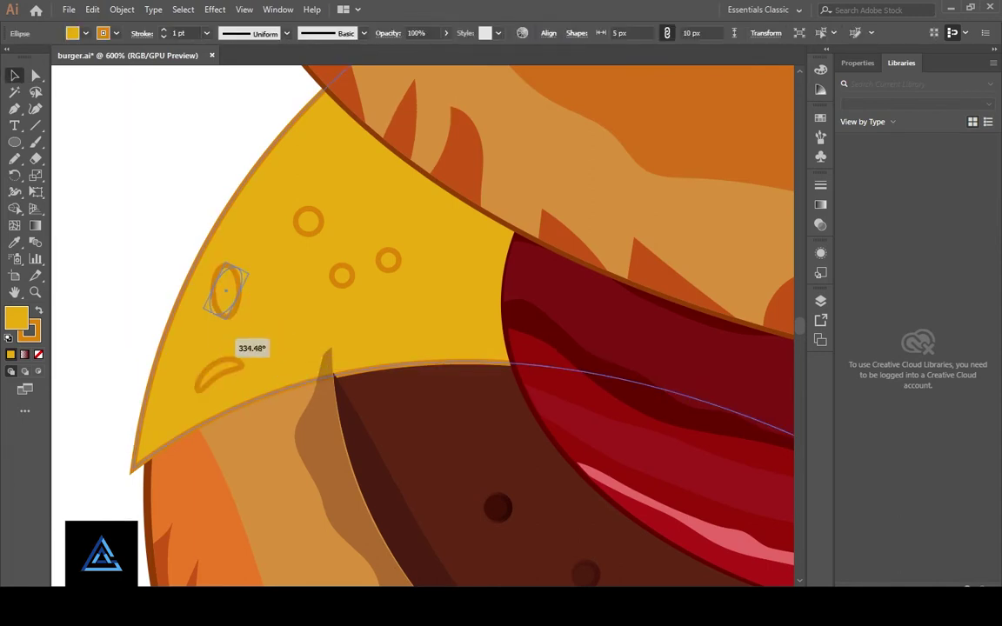
mouse_move(361, 286)
left_mouse_down()
mouse_move(389, 267)
mouse_move(380, 252)
left_mouse_up()
key("ctrl+minus")
key("ctrl+minus")
key("ctrl+minus")
key("ctrl+shift+a")
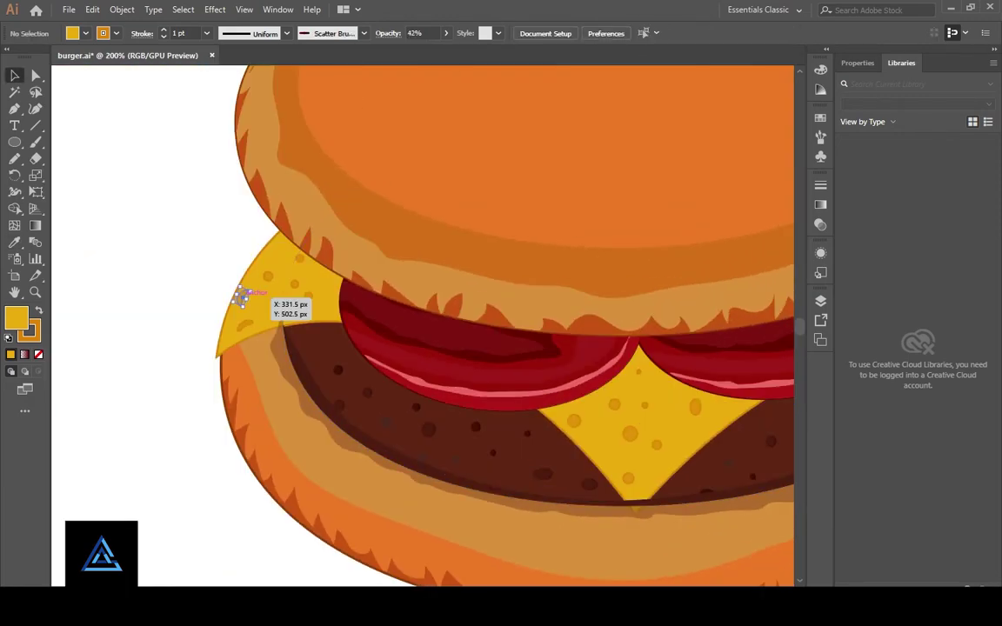
Move a hole onto the cheese corner and add another on the right corner
left_click_drag(248, 317, 294, 282)
key("ctrl+plus")
key("ctrl+plus")
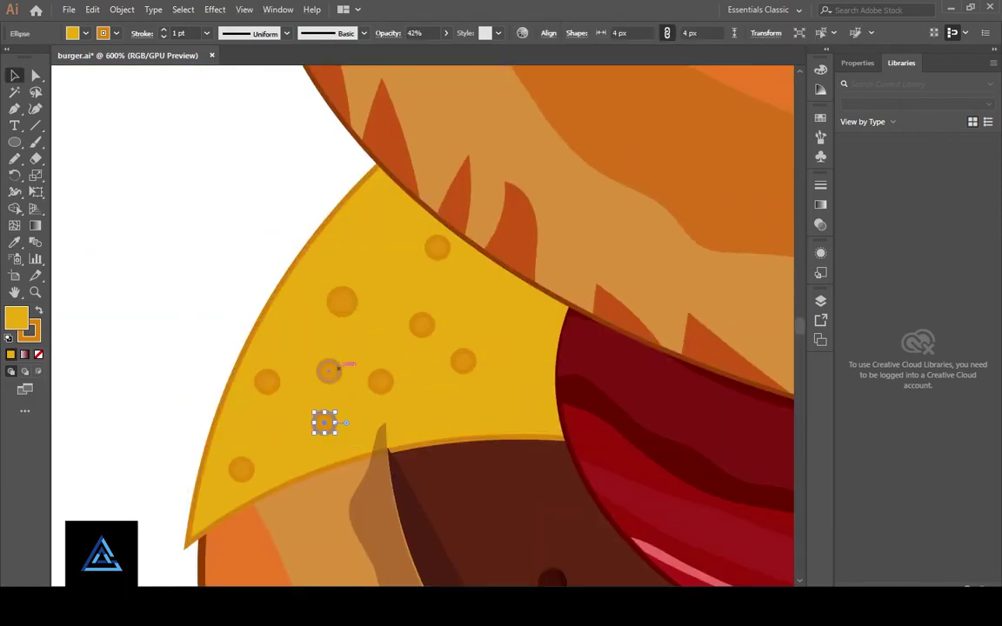
key("ctrl+0")
key("ctrl+plus")
key("ctrl+plus")
key("ctrl+plus")
key("l")
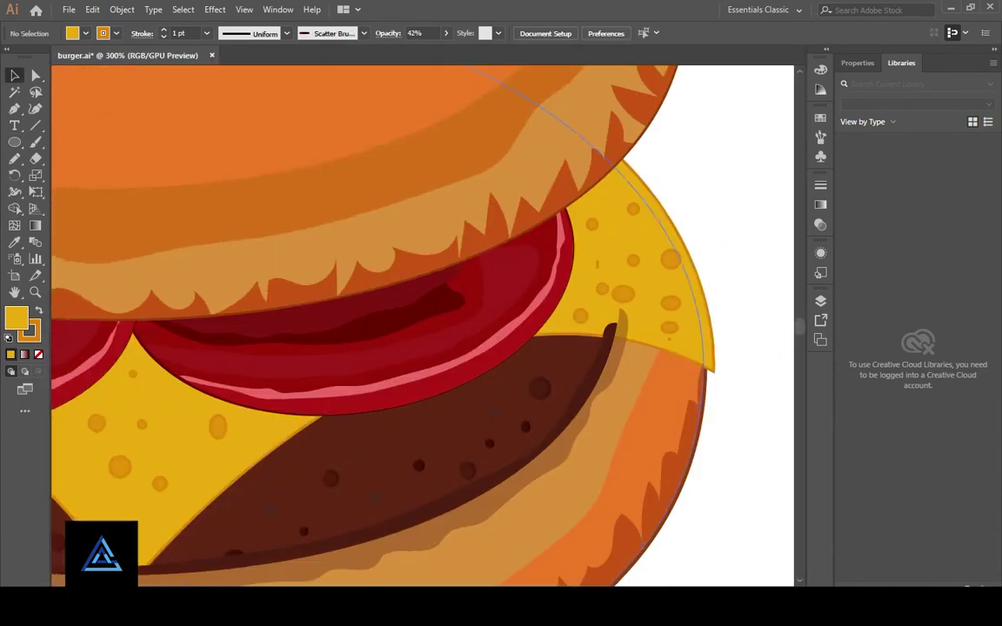
left_click_drag(592, 322, 606, 322)
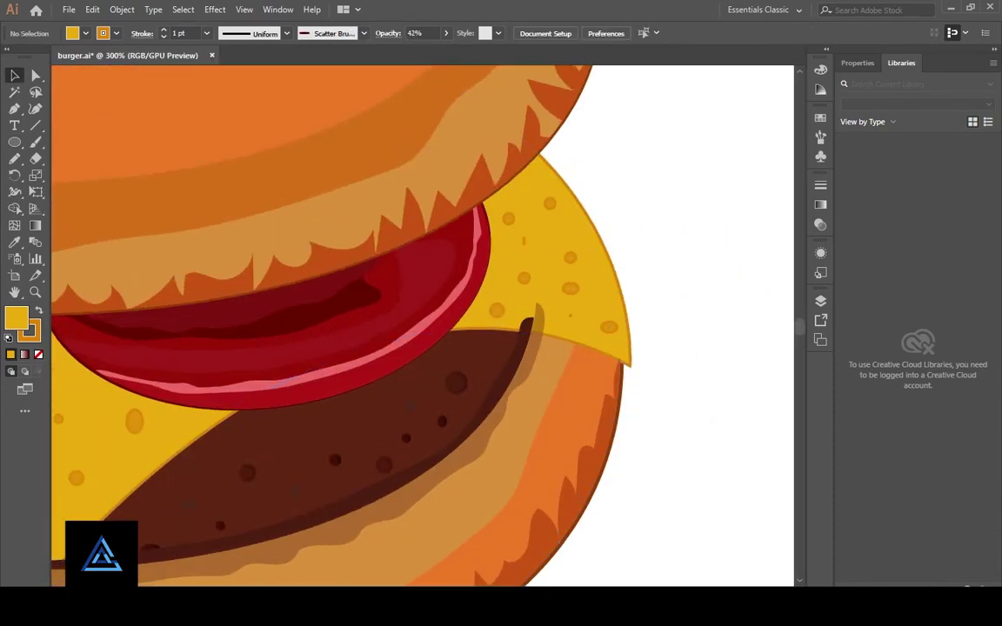
key("ctrl+minus")
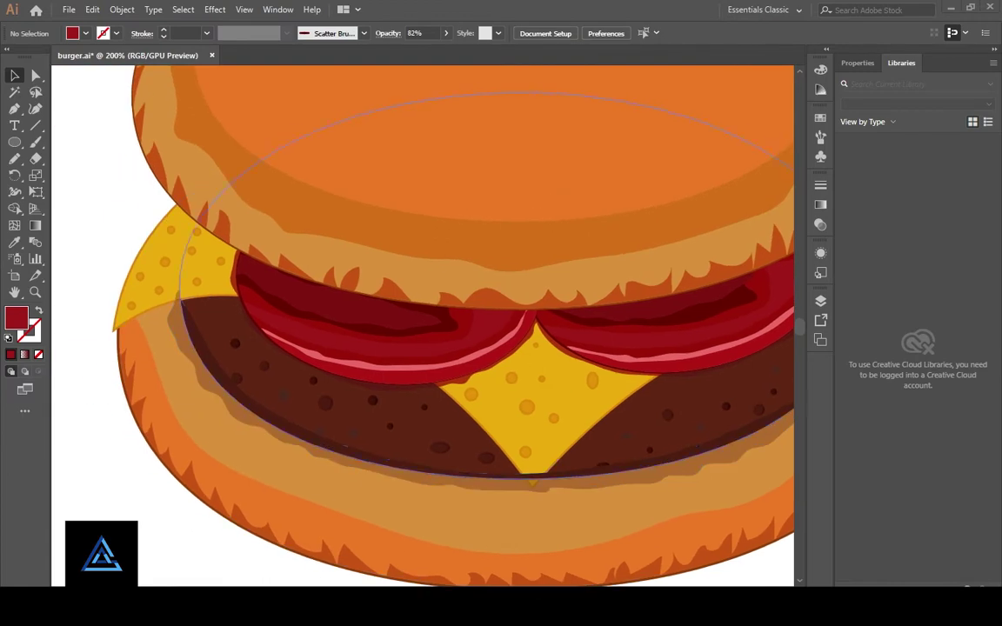
Select the cheese slice and the tomato pieces in the Layers list for reordering
left_click(540, 400)
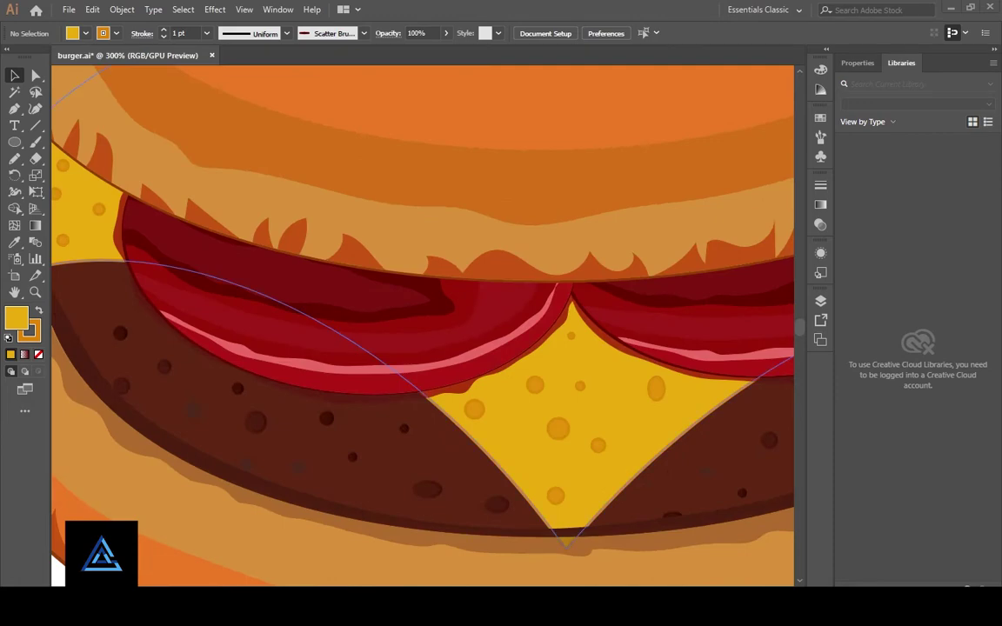
left_click(820, 300)
left_click(661, 391)
left_click(661, 456, "shift")
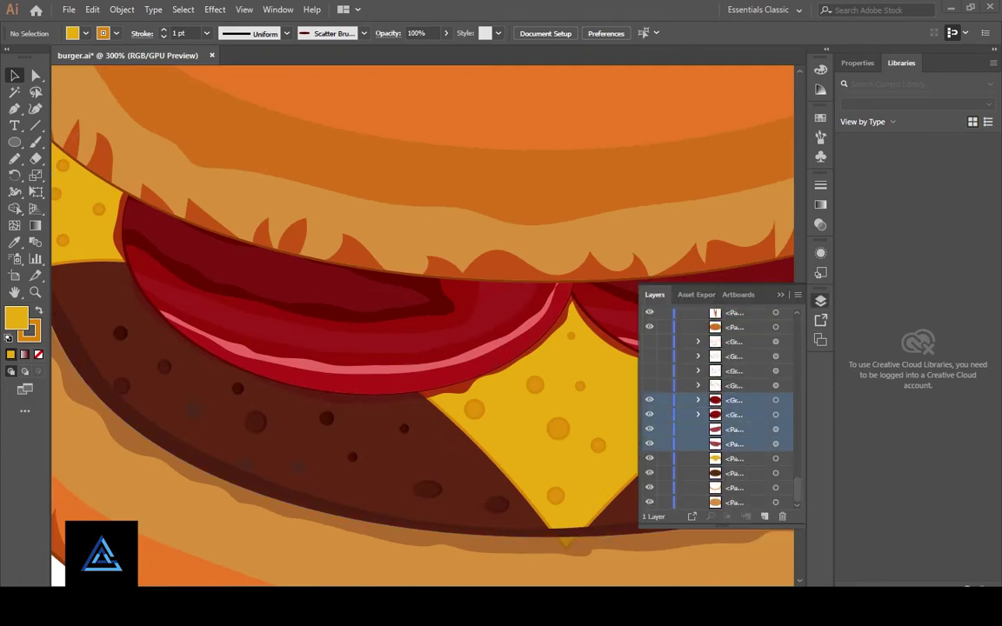
left_click(780, 391)
left_click(821, 300)
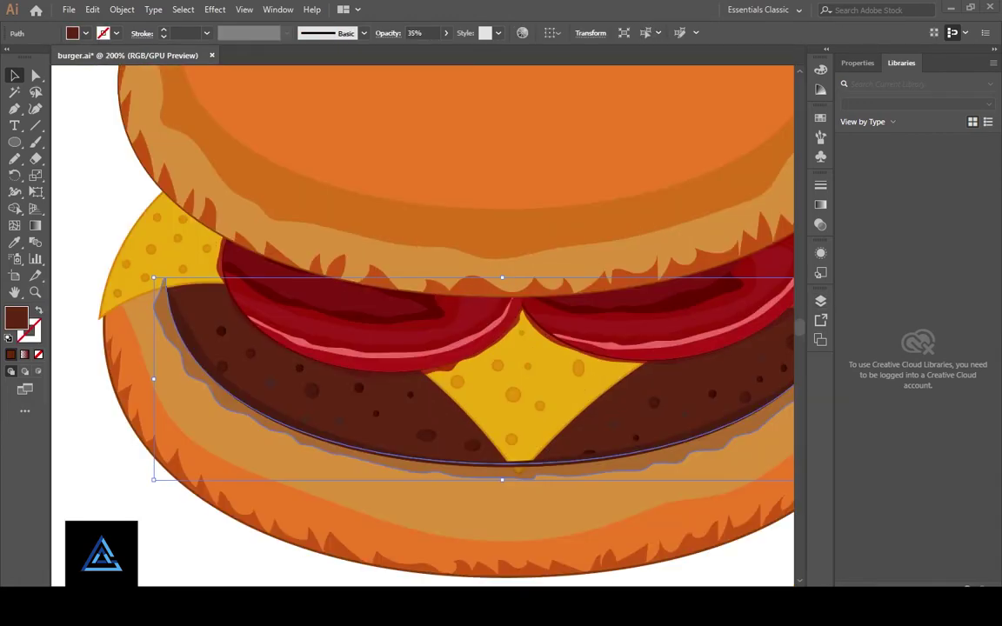
Select the patty spots, top bun and patty outline path to fix their stacking
left_click_drag(221, 330, 340, 421)
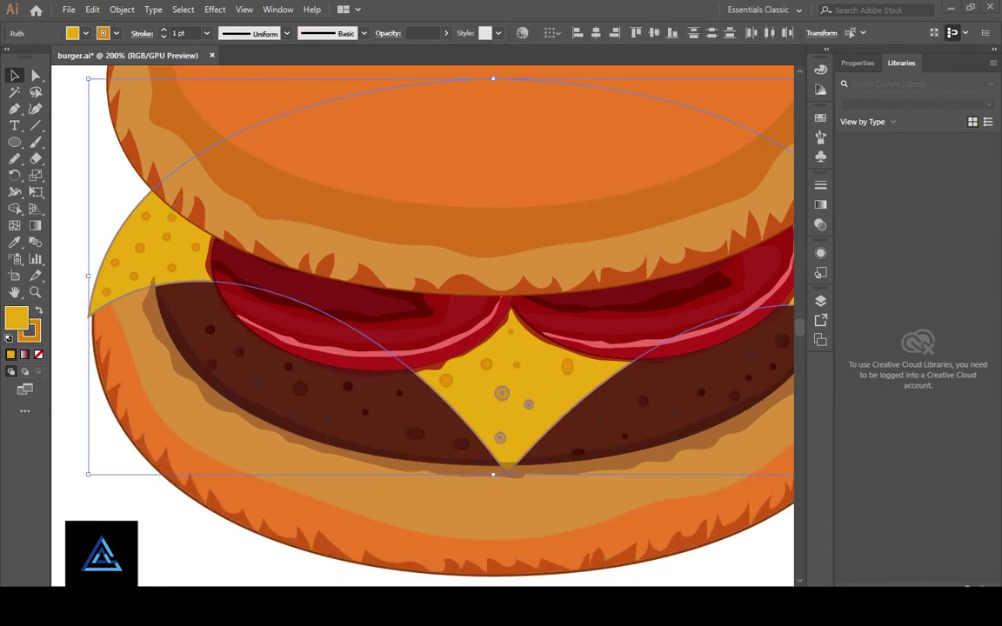
left_click(502, 393)
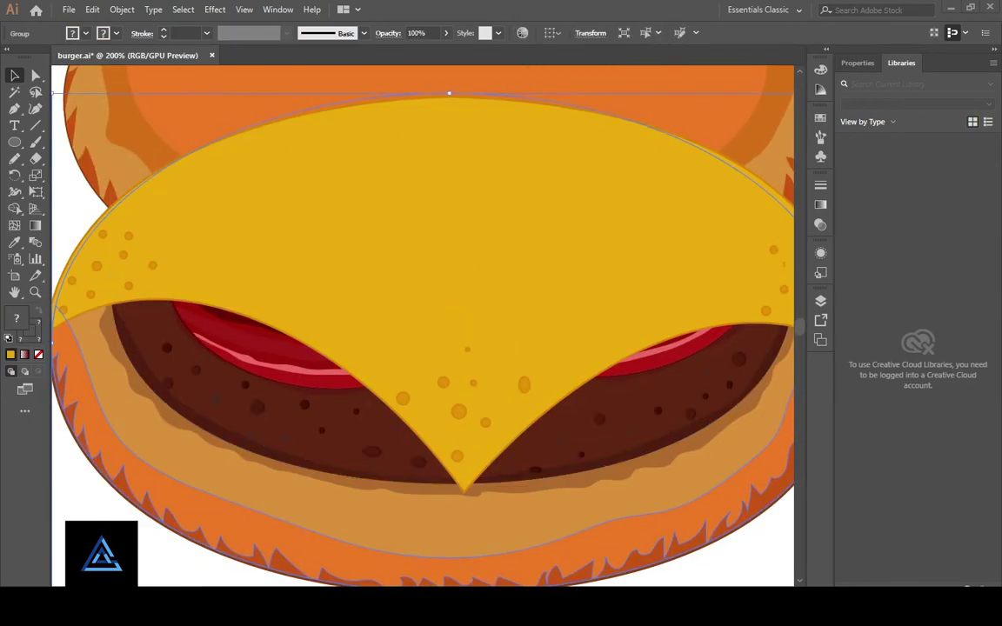
key("ctrl+shift+a")
key("ctrl+1")
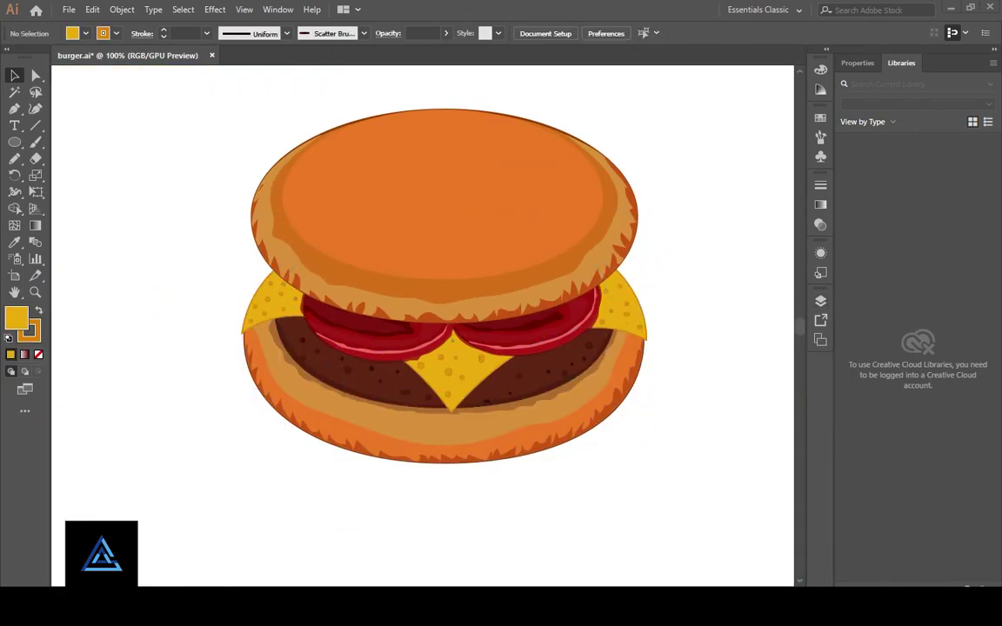
left_click(443, 191)
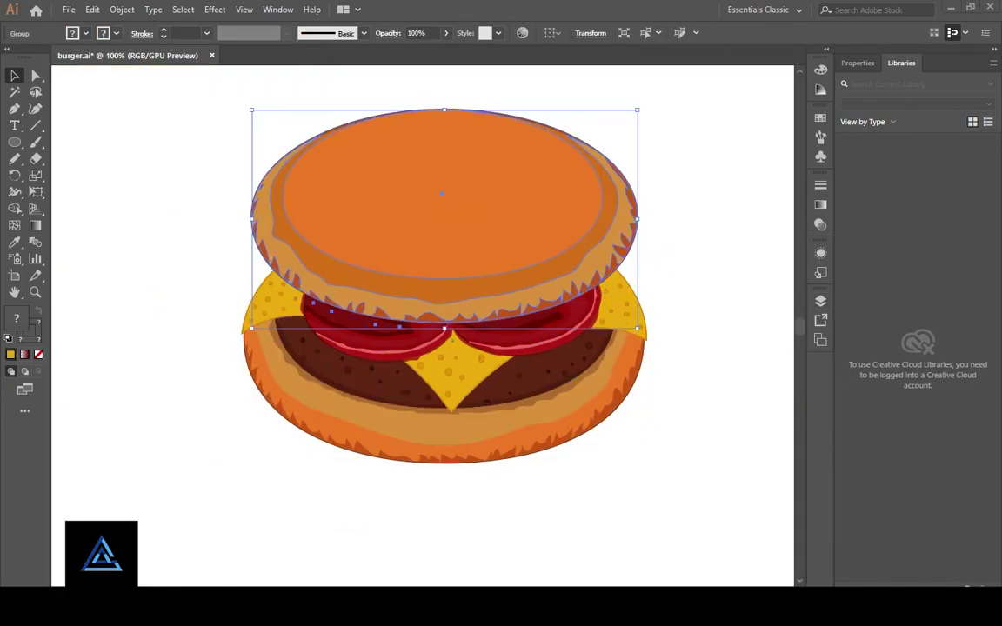
left_click(553, 357)
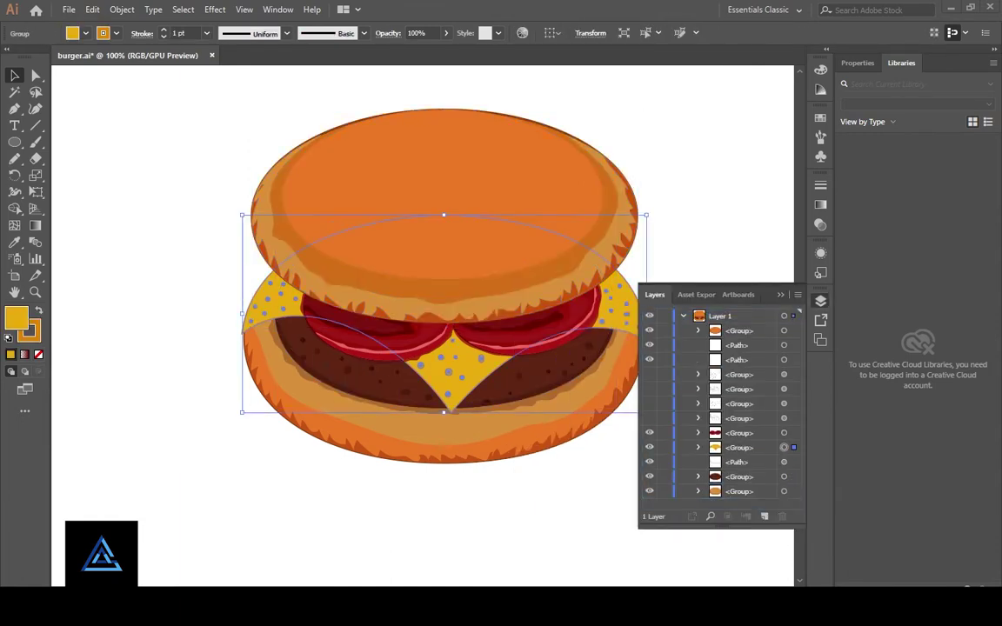
left_click(427, 346)
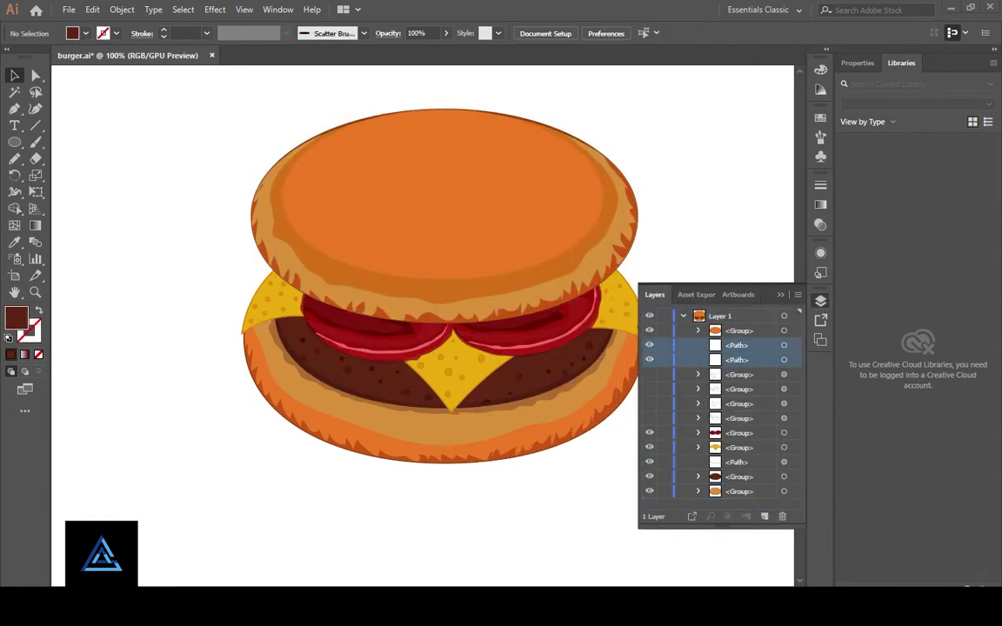
Save burger.ai, then reselect the cheese slice and tomato group
key("F7")
key("ctrl+minus")
key("ctrl+minus")
key("ctrl+plus")
key("ctrl+plus")
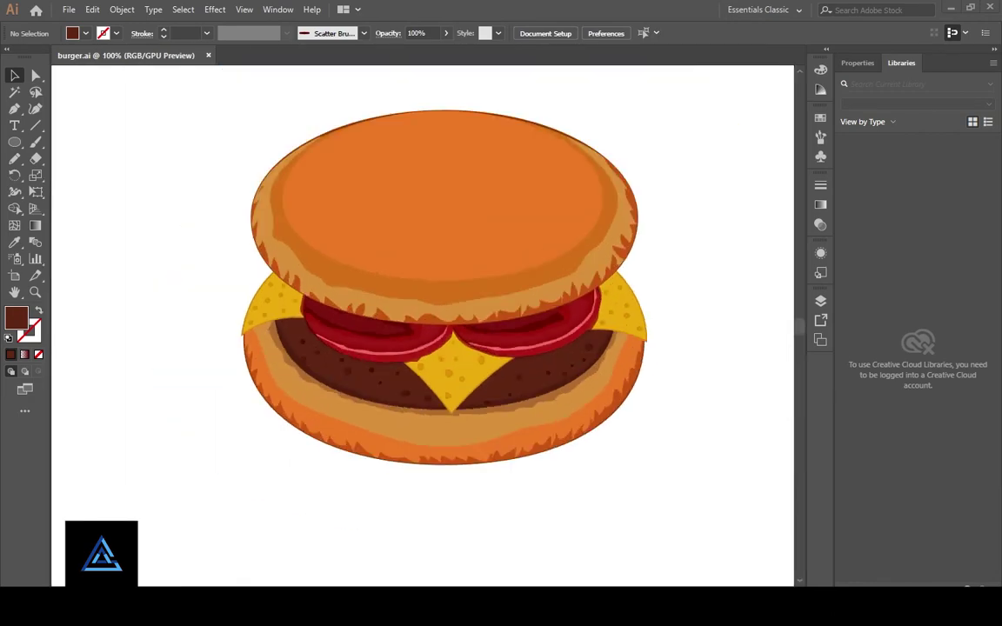
left_click(174, 322)
left_click(287, 326)
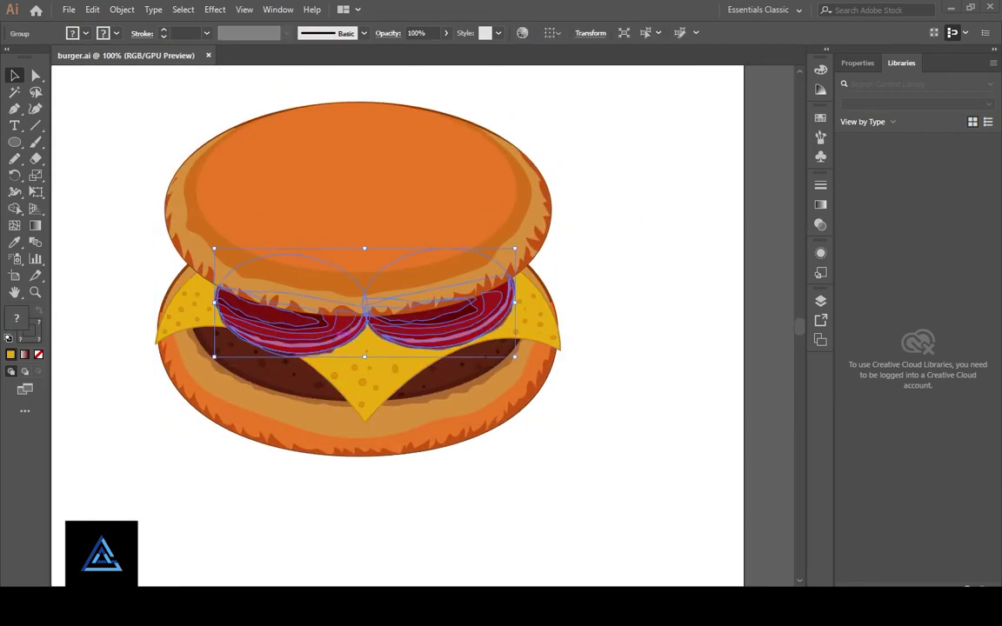
Pencil-draw green lettuce leaves under the tomato and reshape the right-hand leaf
key("n")
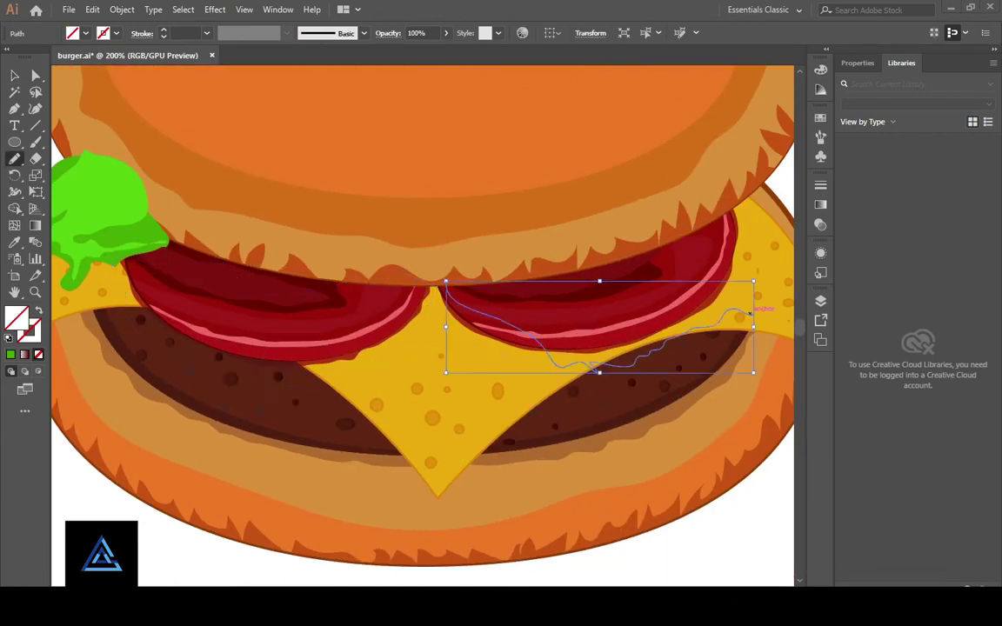
key("ctrl+a")
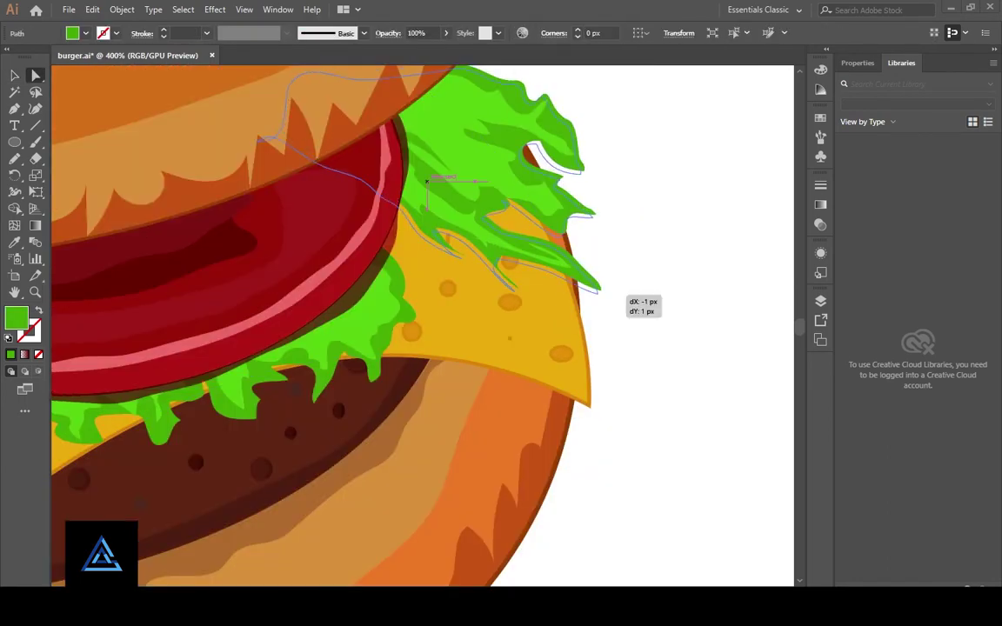
left_click_drag(598, 290, 593, 287)
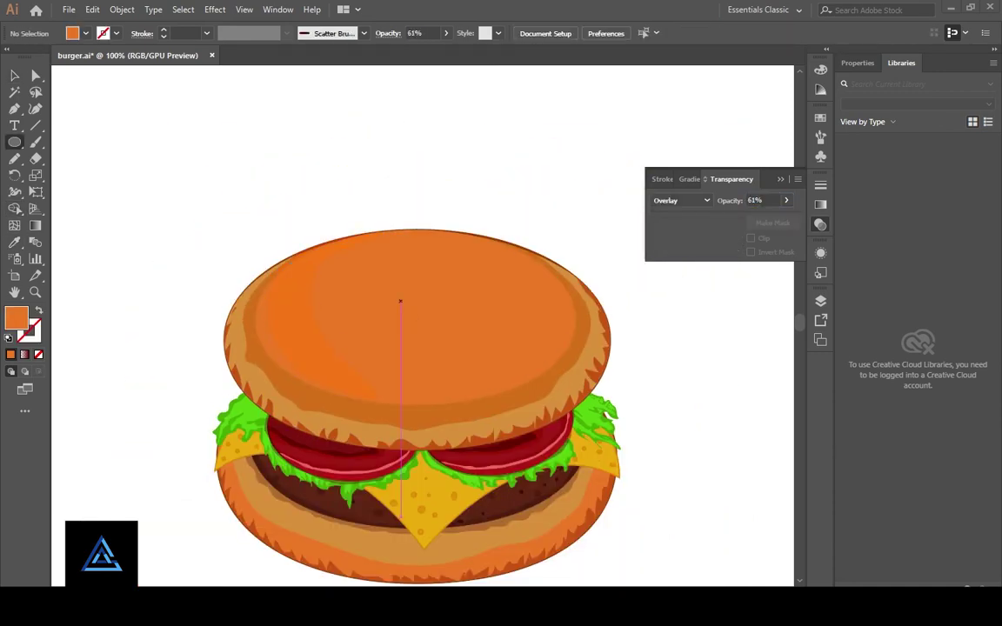
Draw an Overlay highlight oval on the top bun and add scatter-brush sesame specks
left_click_drag(400, 231, 553, 372)
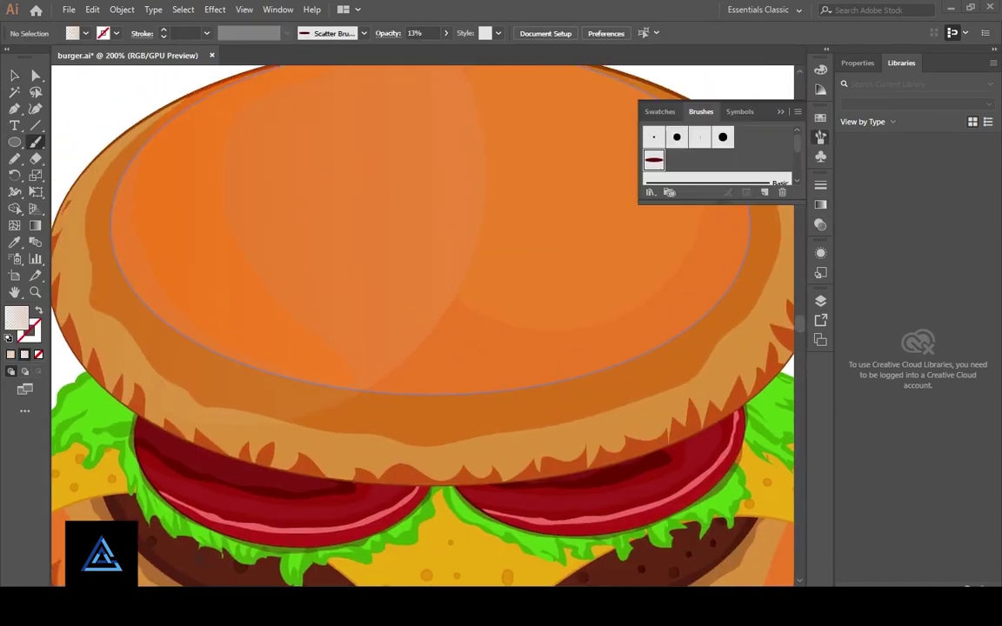
key("Return")
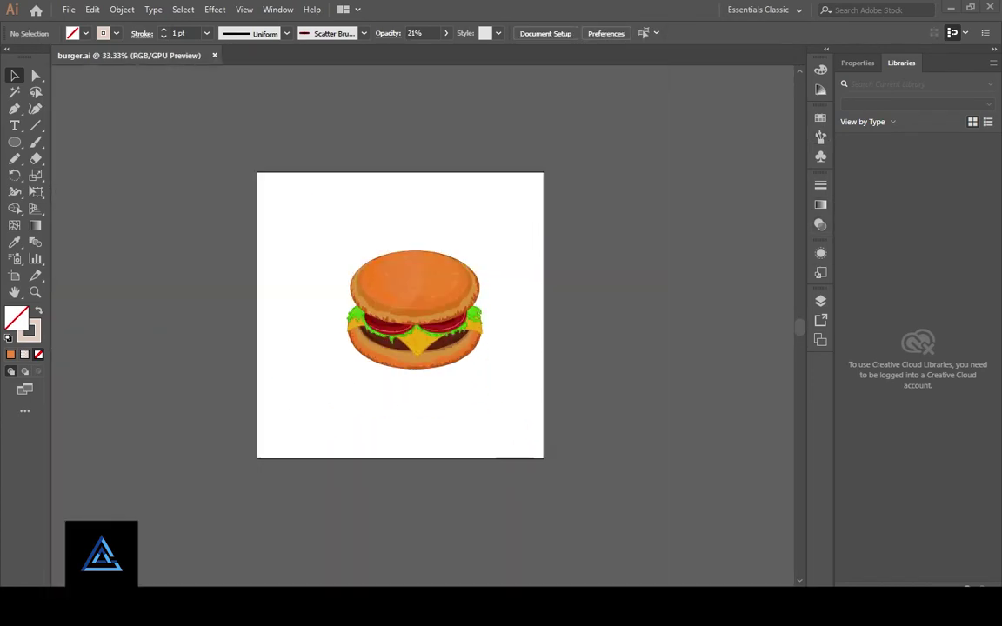
Move the burger lower and draw a light pink diamond napkin
left_click_drag(490, 368, 477, 393)
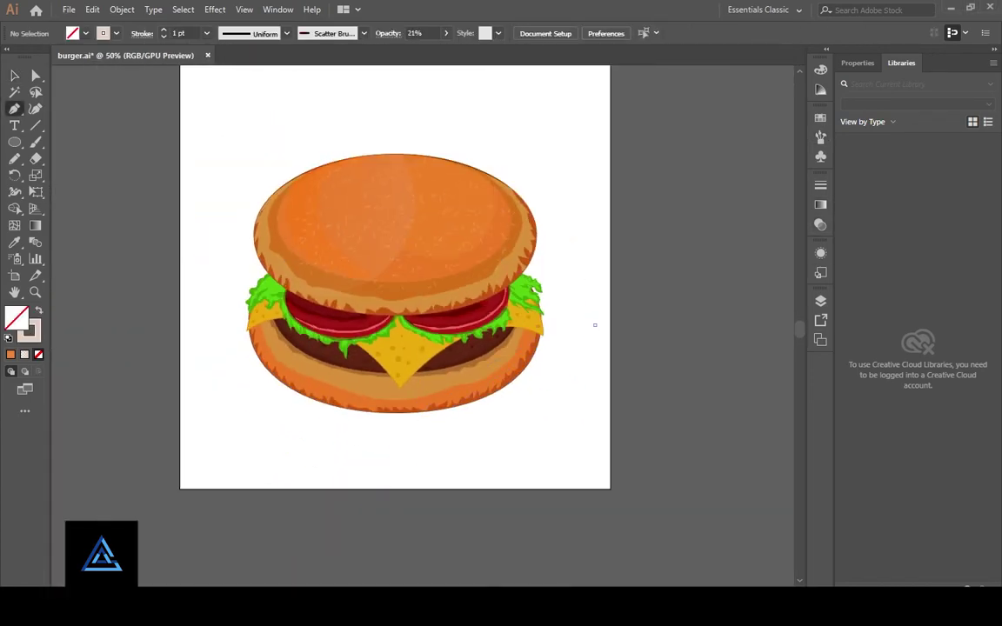
left_click_drag(376, 473, 365, 472)
key("period")
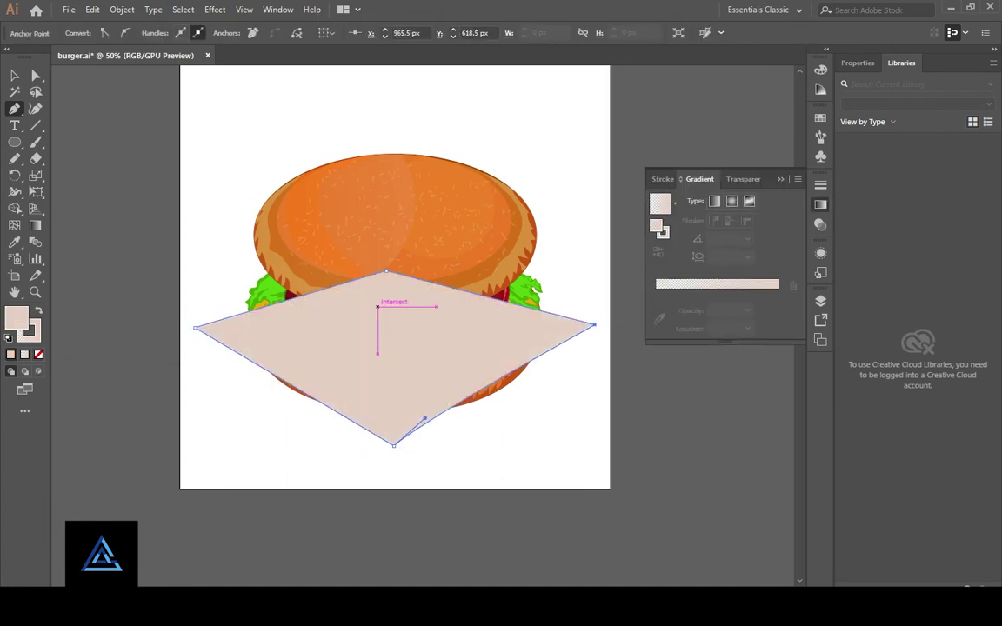
Add an artboard-sized blue square and send the napkin behind the burger
key("ctrl+minus")
key("ctrl+minus")
key("m")
left_click(235, 258)
key("Return")
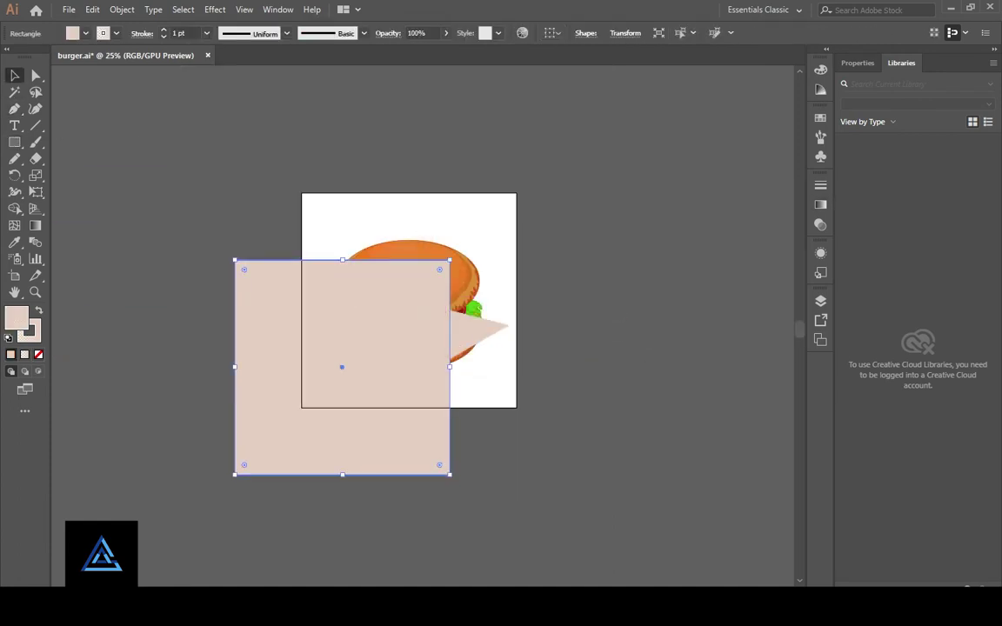
right_click(446, 299)
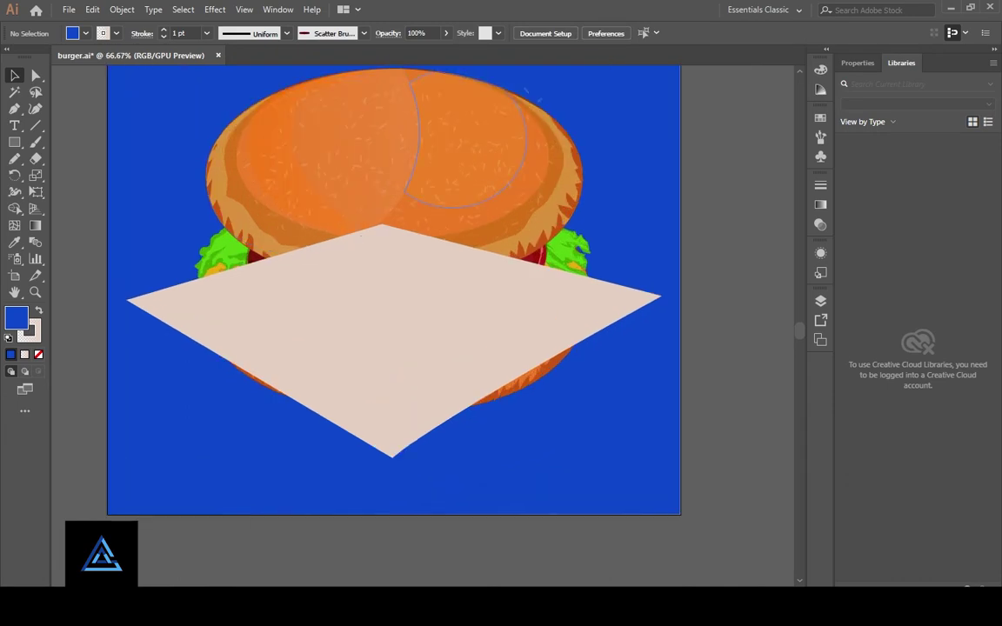
right_click(383, 309)
left_click(557, 522)
Bend the napkin's lower edges and corners into soft curves with Direct Selection
key("p")
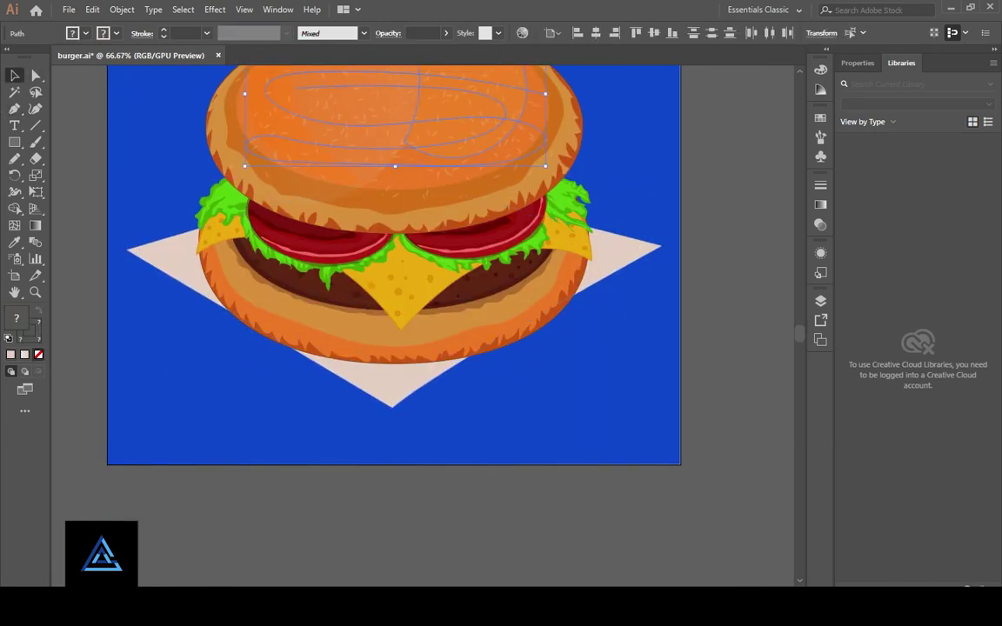
scroll(391, 261, "up", 2)
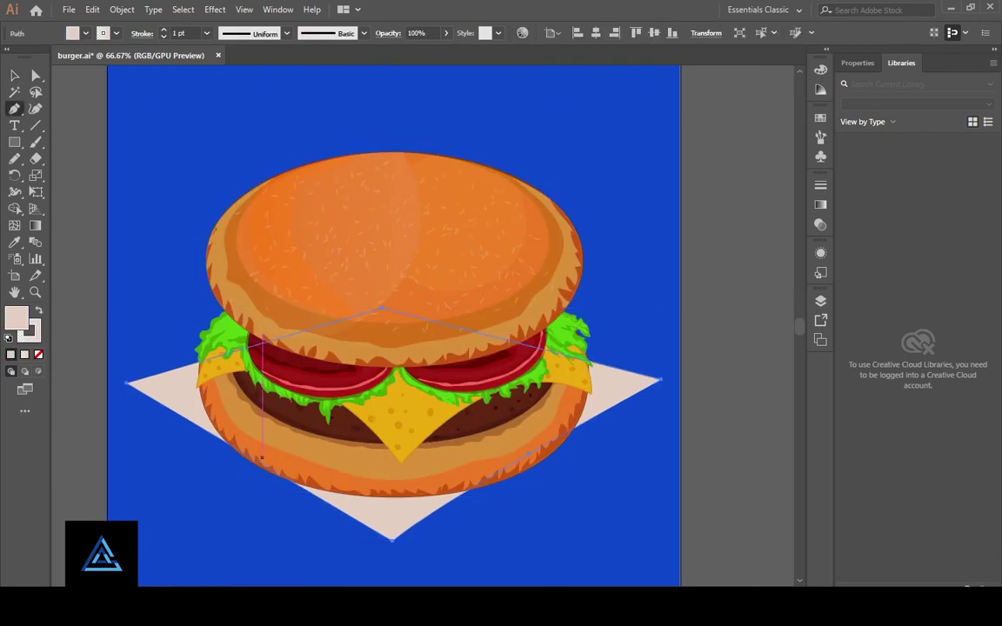
key("a")
left_click_drag(531, 402, 540, 420)
mouse_move(592, 367)
left_mouse_down()
mouse_move(545, 425)
mouse_move(529, 406)
left_mouse_up()
left_click(470, 464)
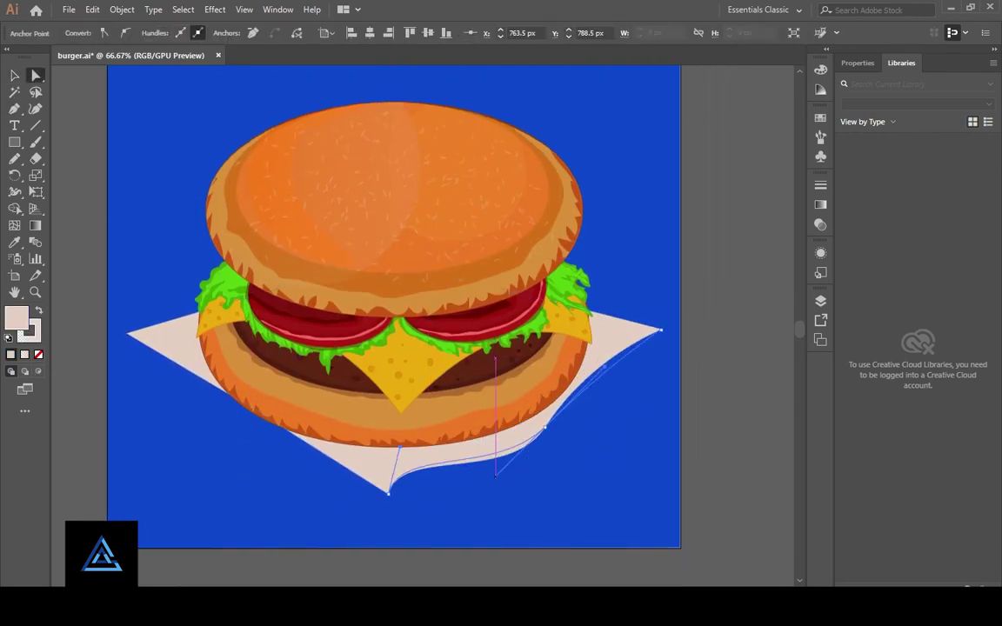
left_click(261, 415)
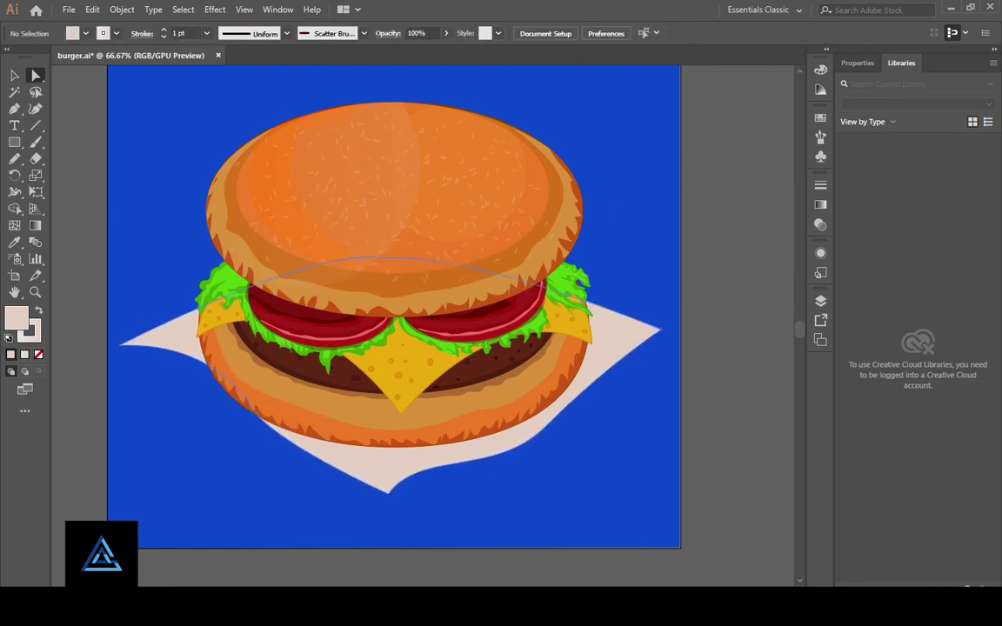
Finish the napkin's curved edge and draw a white-to-transparent gradient gloss oval over the burger
left_click_drag(257, 409, 113, 351)
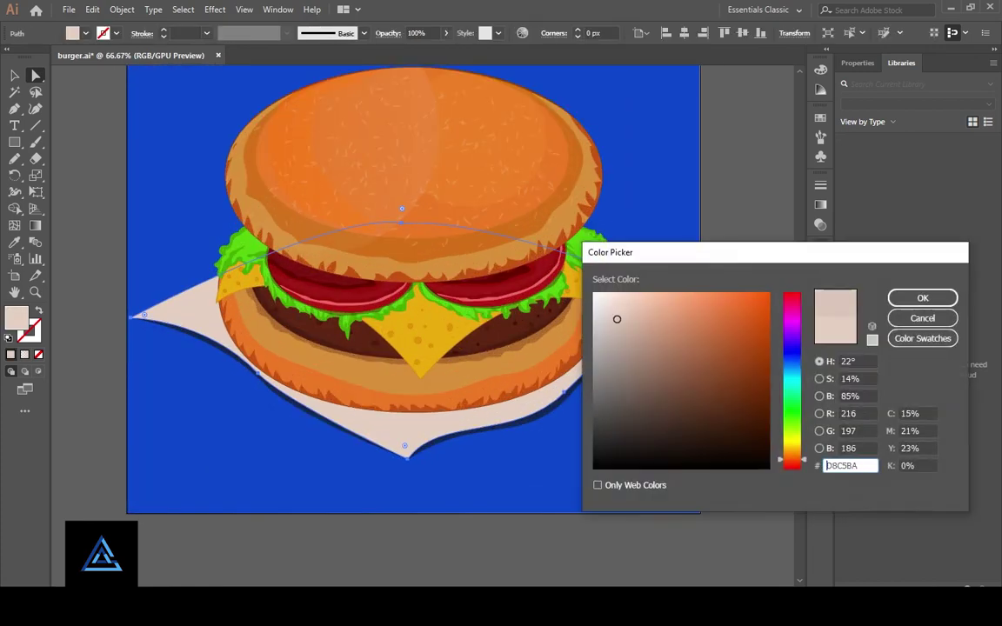
key("F7")
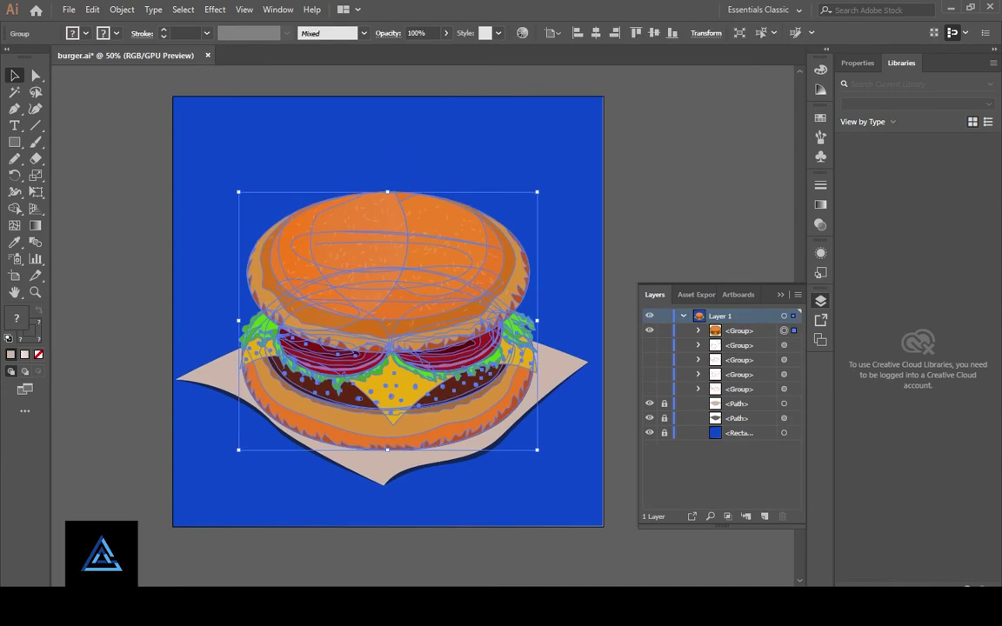
left_click_drag(430, 368, 430, 364)
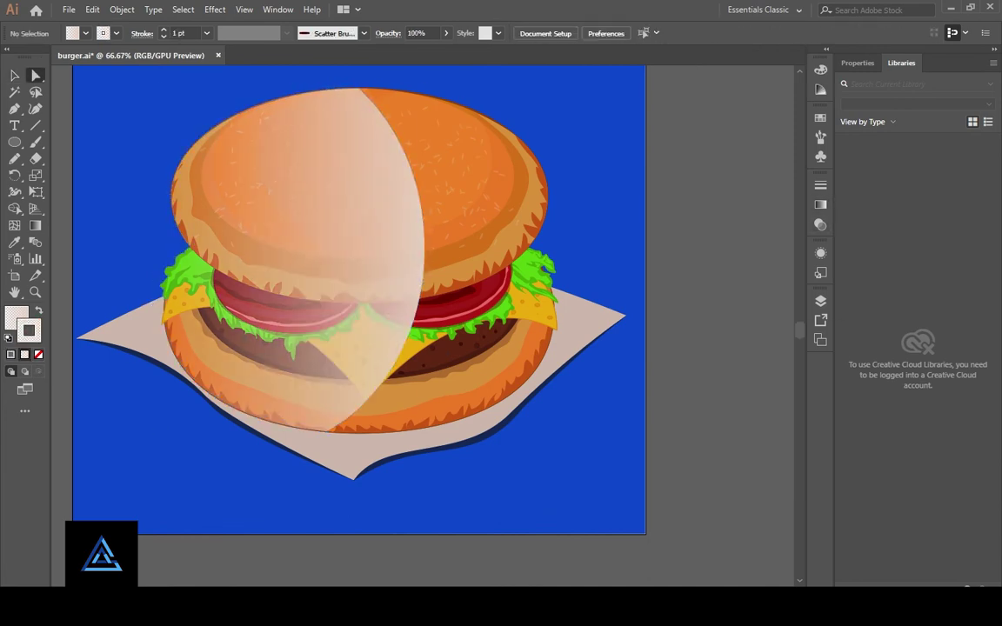
left_click(656, 310)
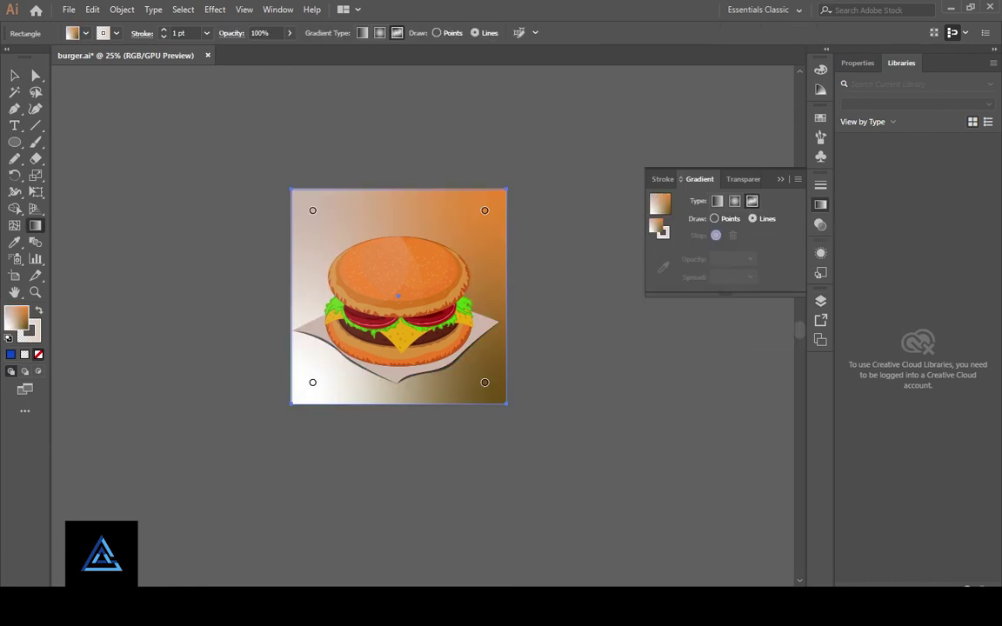
Recolour the bottom-left, bottom-right and top-left freeform gradient points, making bottom-left purple
key("ctrl+equal")
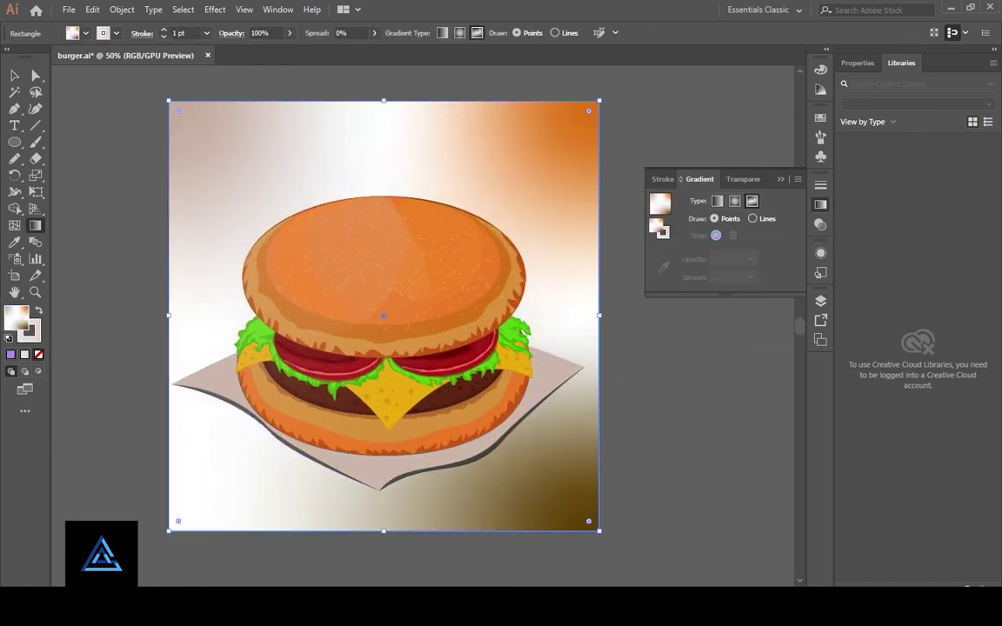
double_click(211, 488)
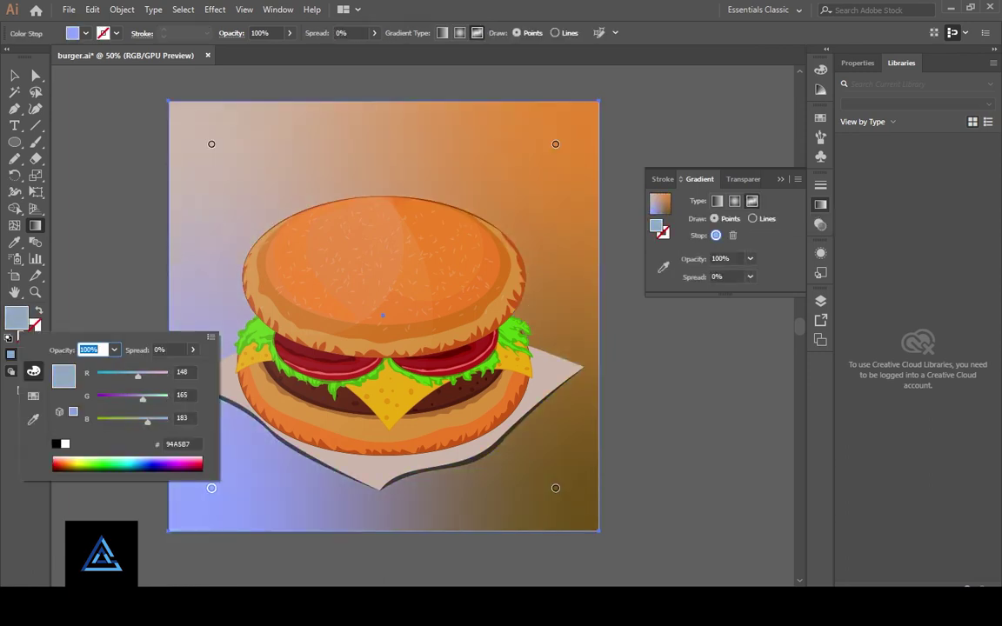
double_click(555, 487)
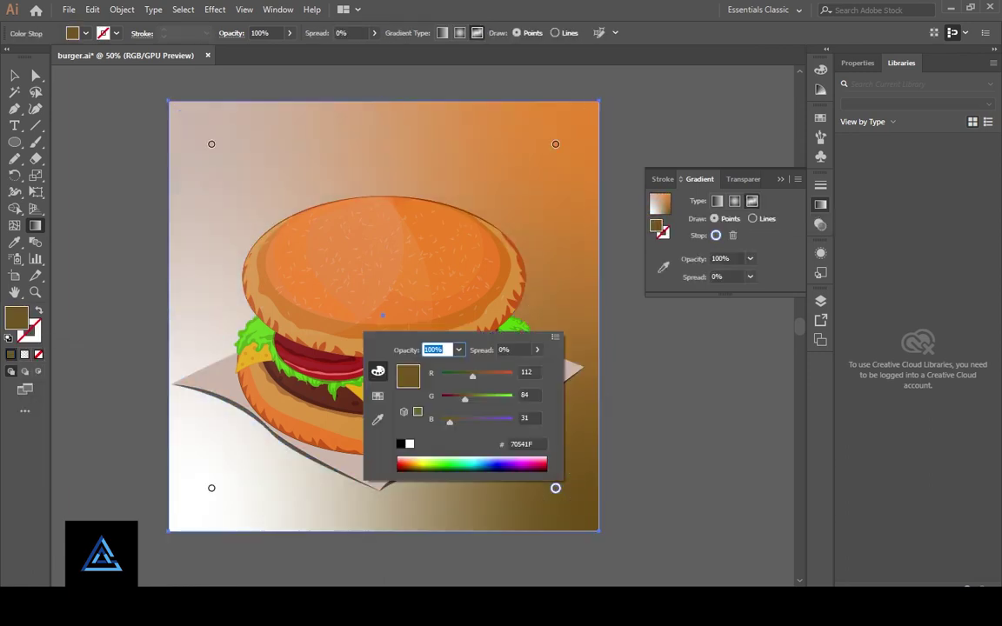
double_click(211, 144)
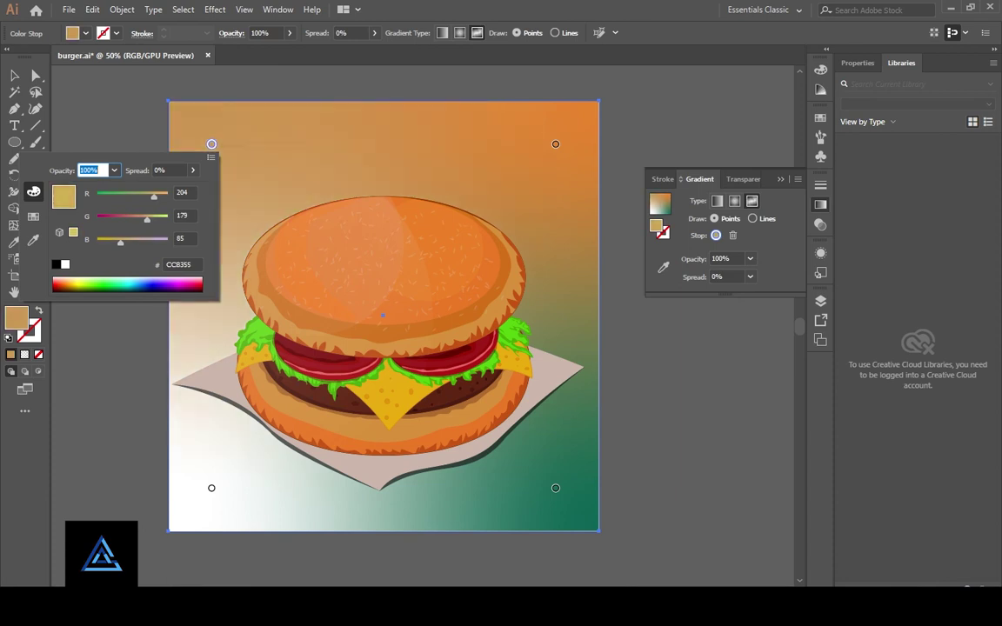
double_click(212, 487)
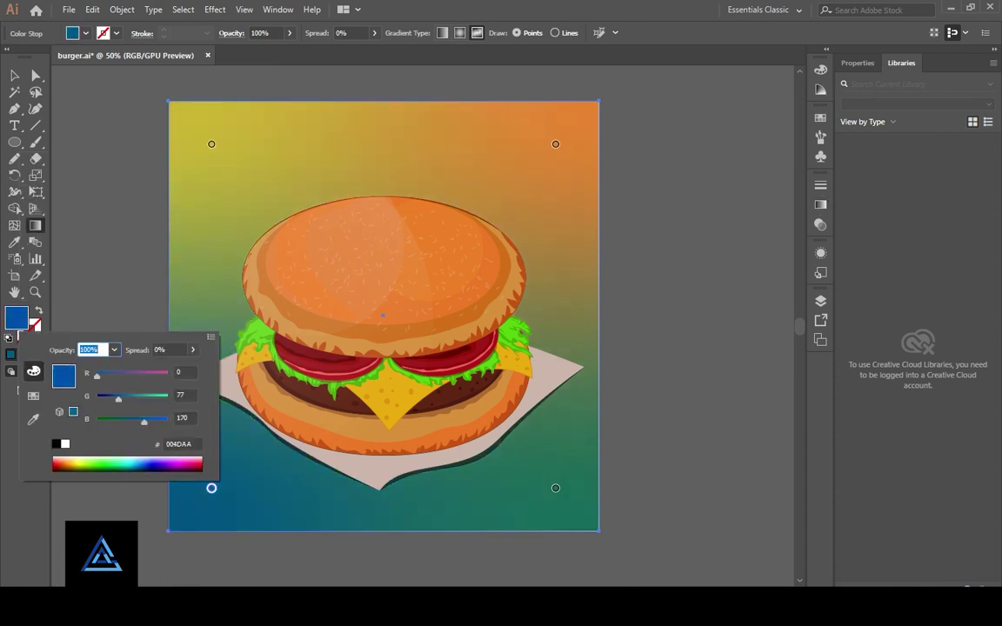
left_click_drag(179, 469, 184, 461)
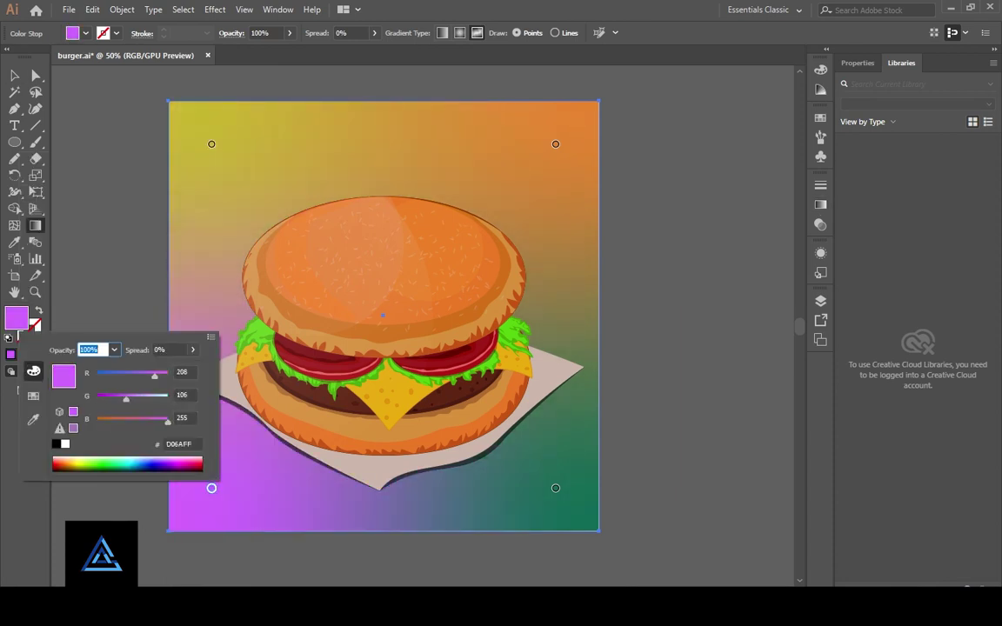
Recolour the top-right gradient point, then deselect and zoom back in on the burger
key("ctrl+minus")
double_click(473, 219)
key("Escape")
key("v")
key("ctrl+shift+a")
key("ctrl+plus")
key("ctrl+plus")
key("ctrl+plus")
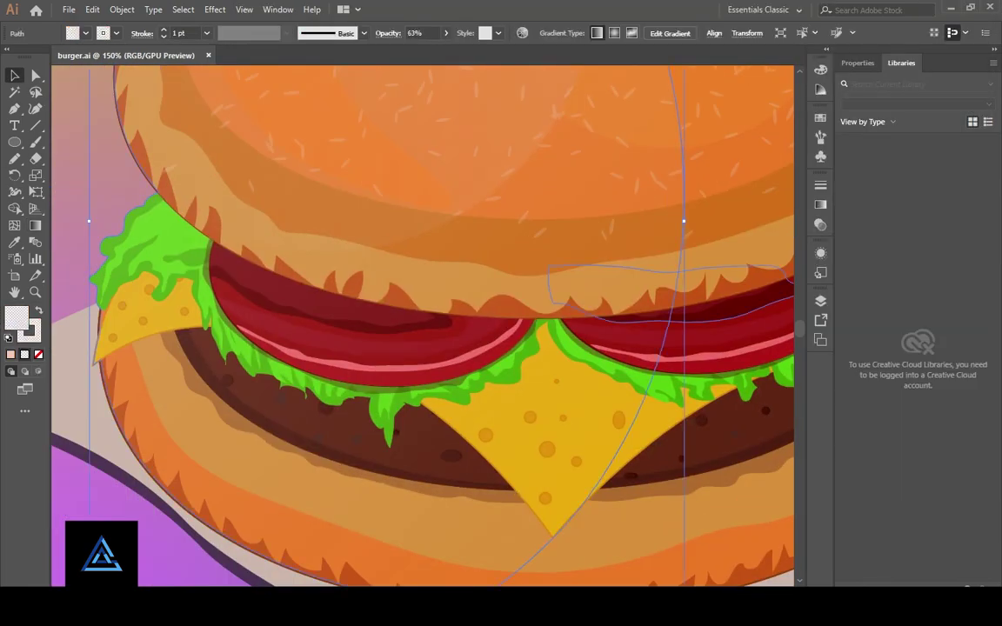
Apply a linear gradient to the napkin and edit its left colour stop to 0% opacity
left_click(536, 193)
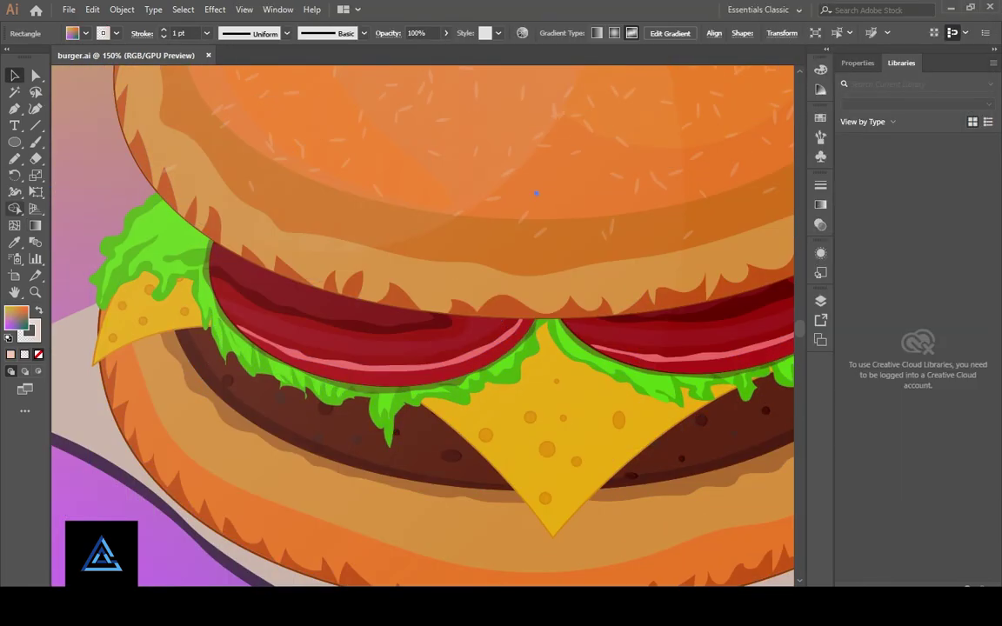
scroll(487, 323, "right", 5)
mouse_move(487, 323)
left_mouse_down()
mouse_move(292, 327)
mouse_move(187, 288)
left_mouse_up()
scroll(291, 327, "left", 5)
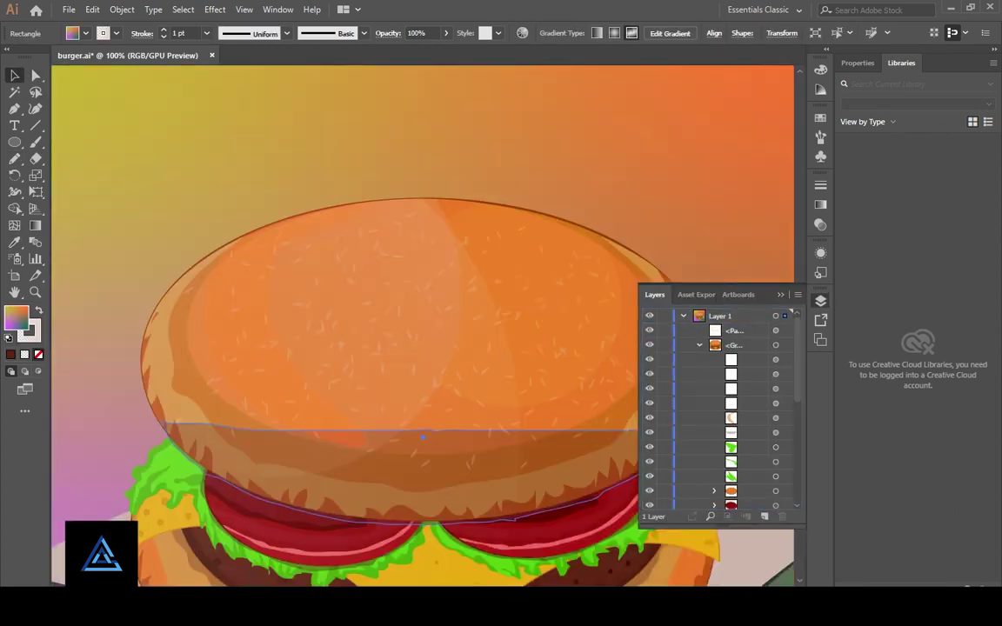
left_click_drag(423, 157, 423, 336)
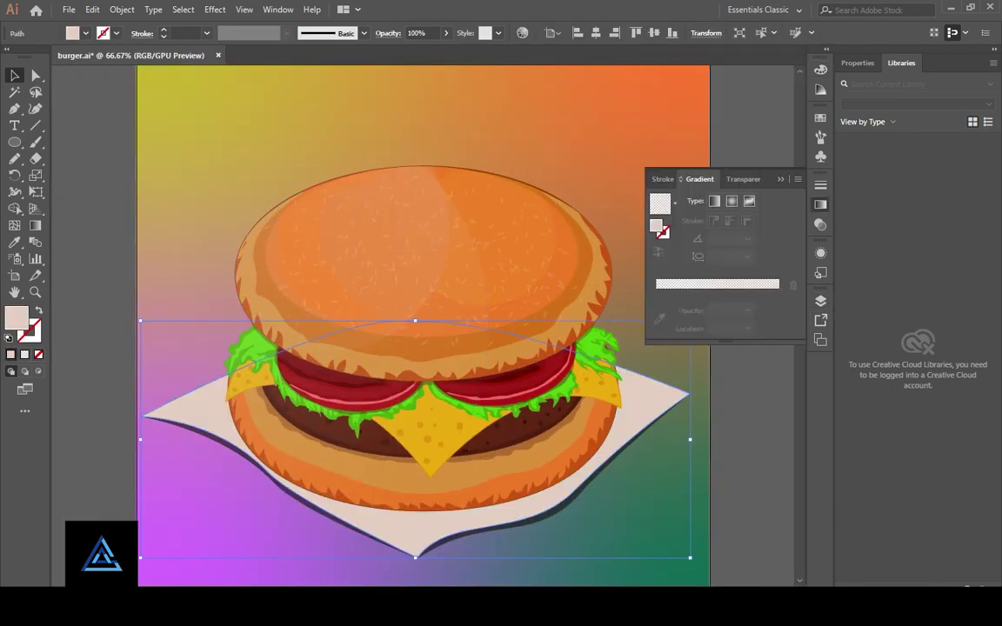
key("period")
double_click(657, 308)
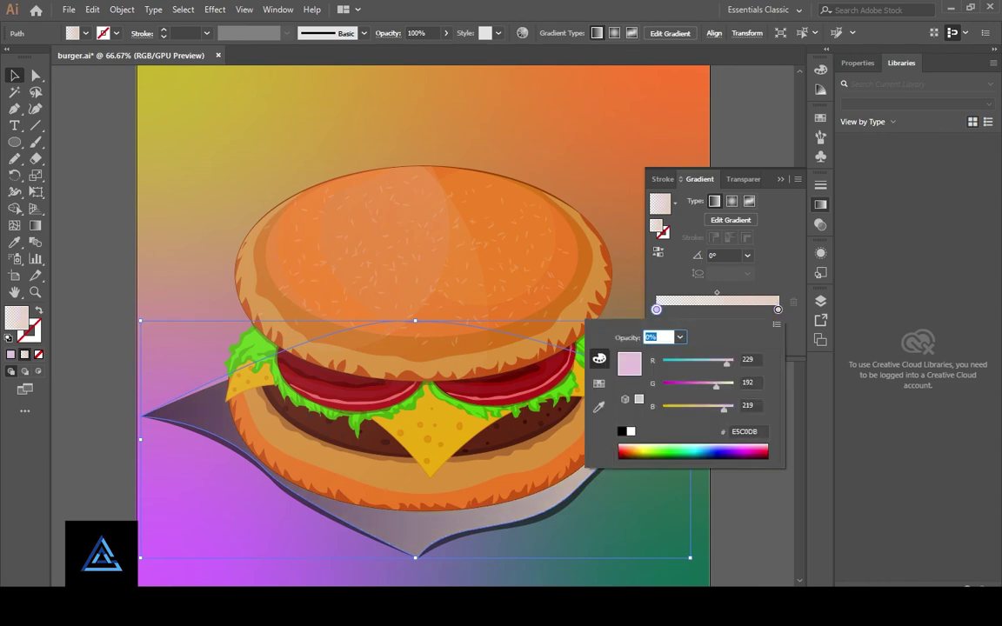